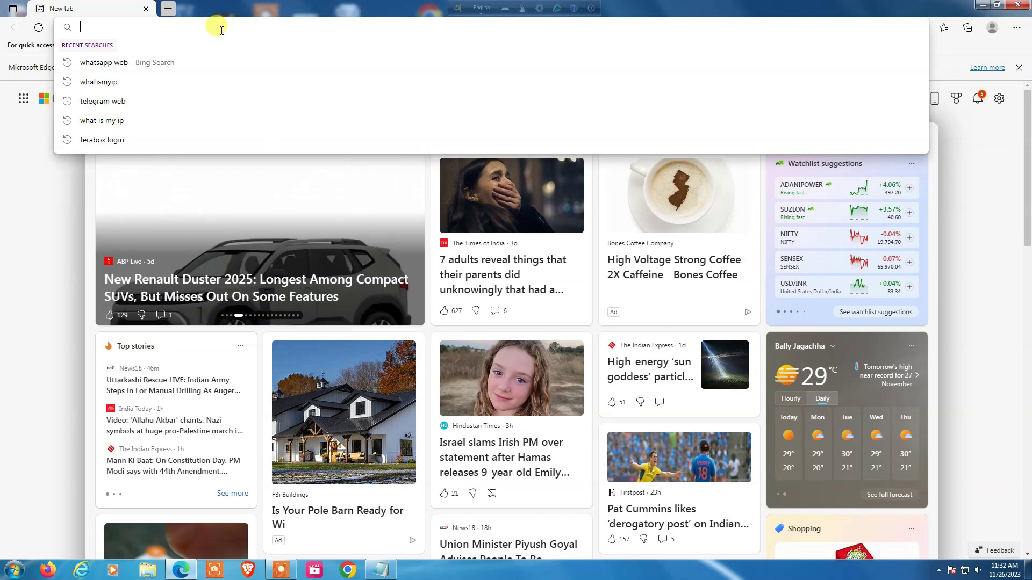
Open the router's administration page at 192.168.1.1.
{"action": "type", "text": "192.168."}
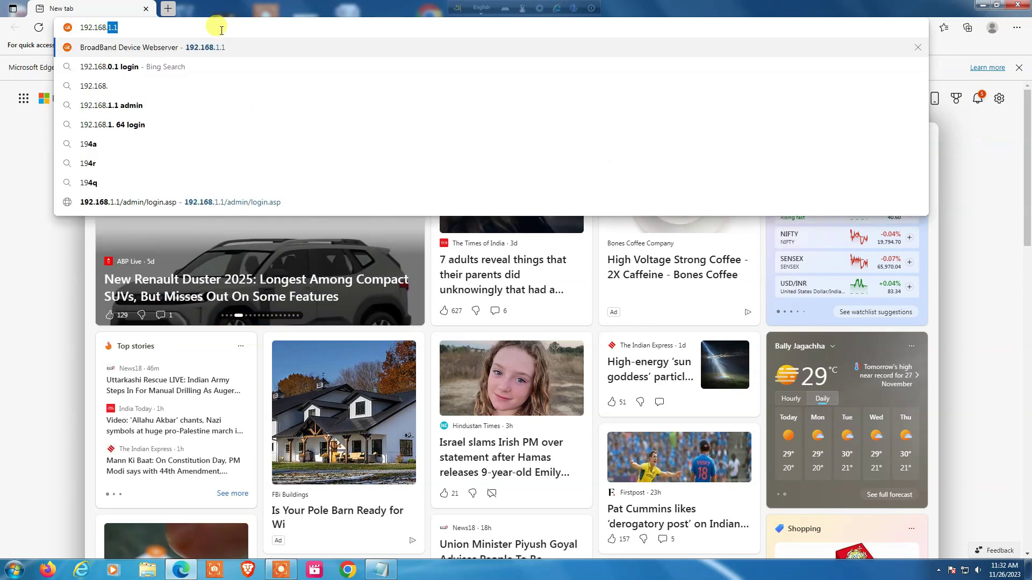
{"action": "type", "text": "1.1"}
{"action": "key", "text": "Return"}
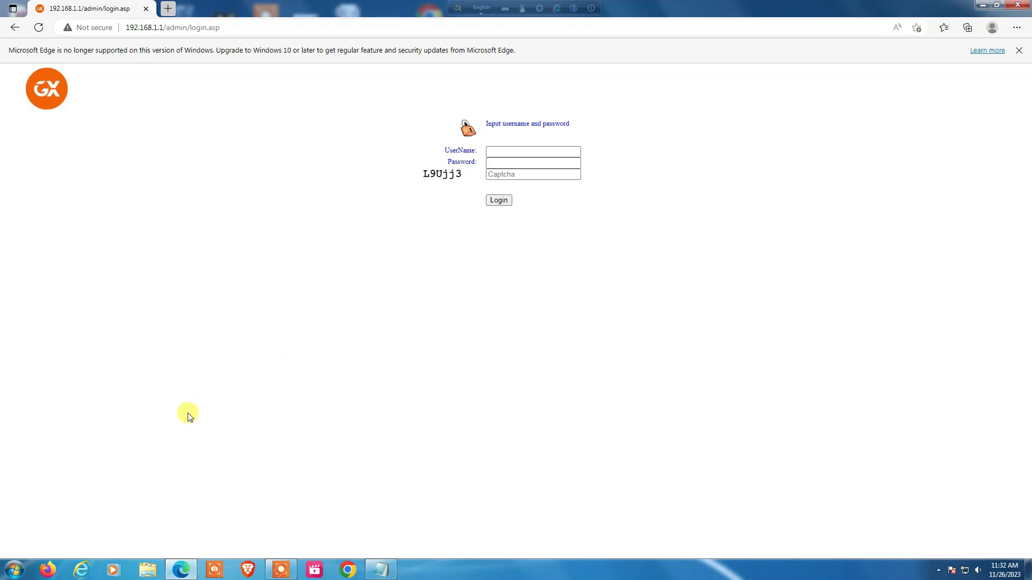
Log in to the router with username admin, filling in the account password and the captcha.
{"action": "left_click", "coordinate": [517, 152]}
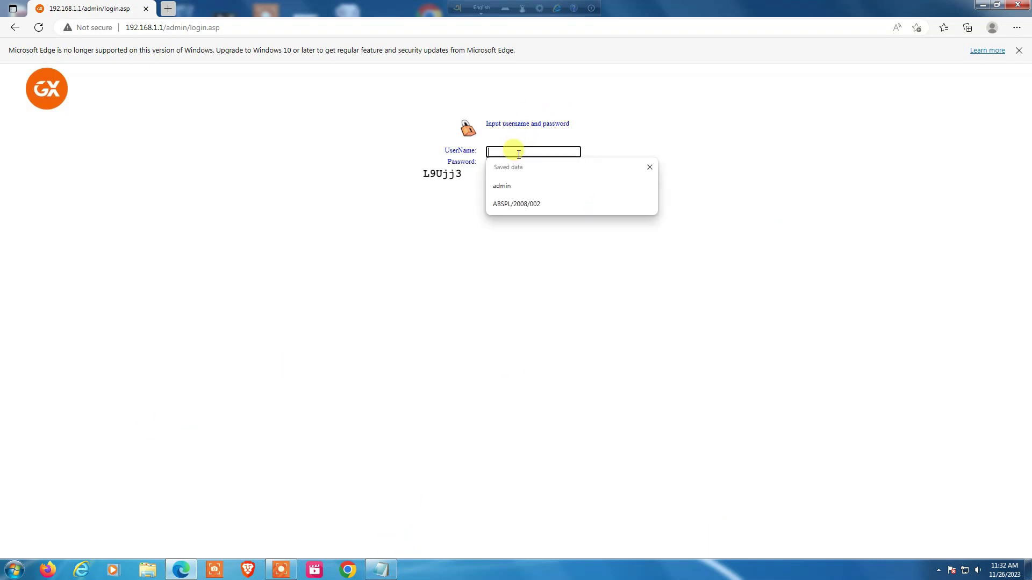
{"action": "left_click", "coordinate": [507, 184]}
{"action": "left_click", "coordinate": [507, 163]}
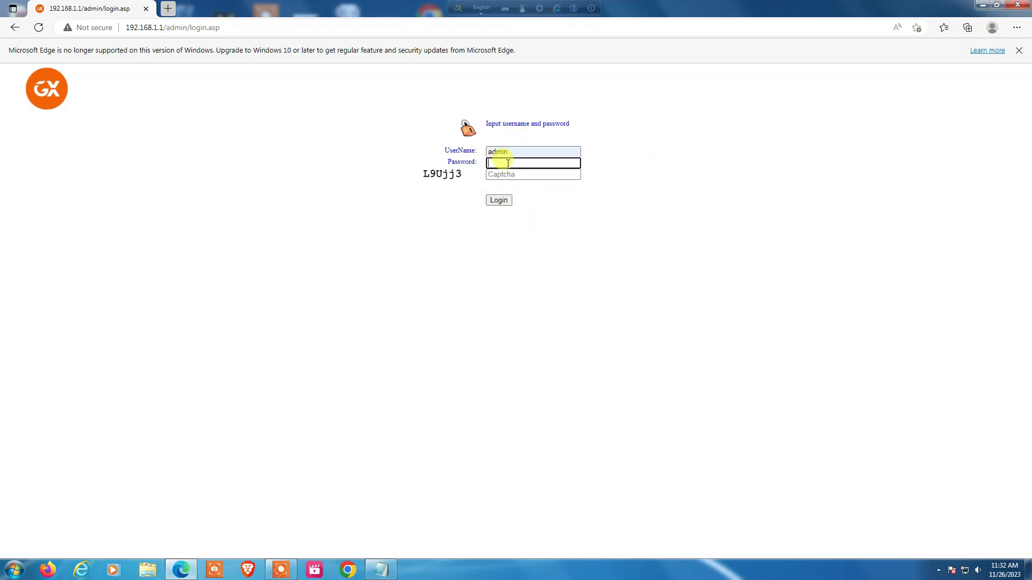
{"action": "left_click", "coordinate": [512, 173]}
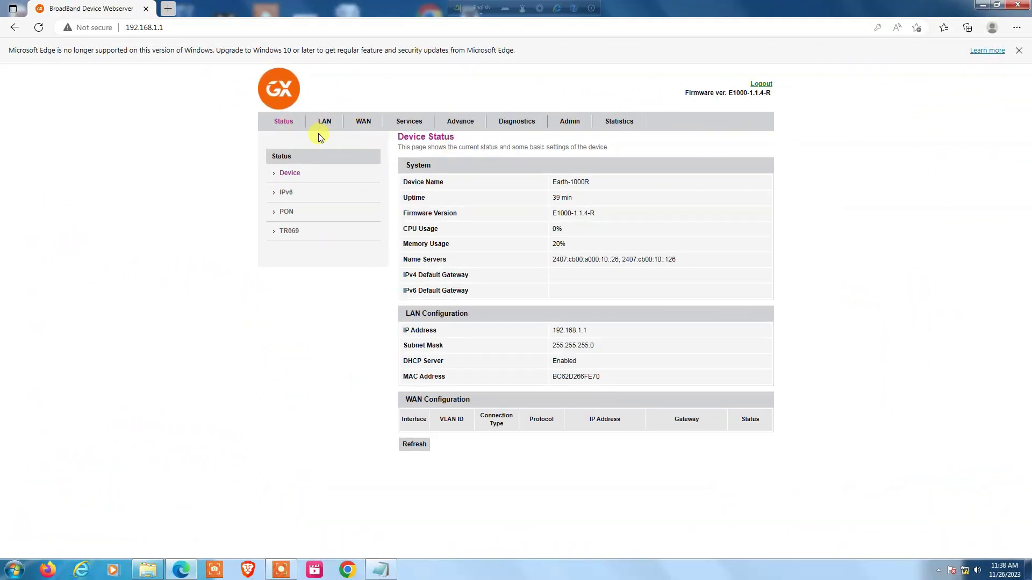
Open the router's PON WAN configuration page.
{"action": "left_click", "coordinate": [421, 128]}
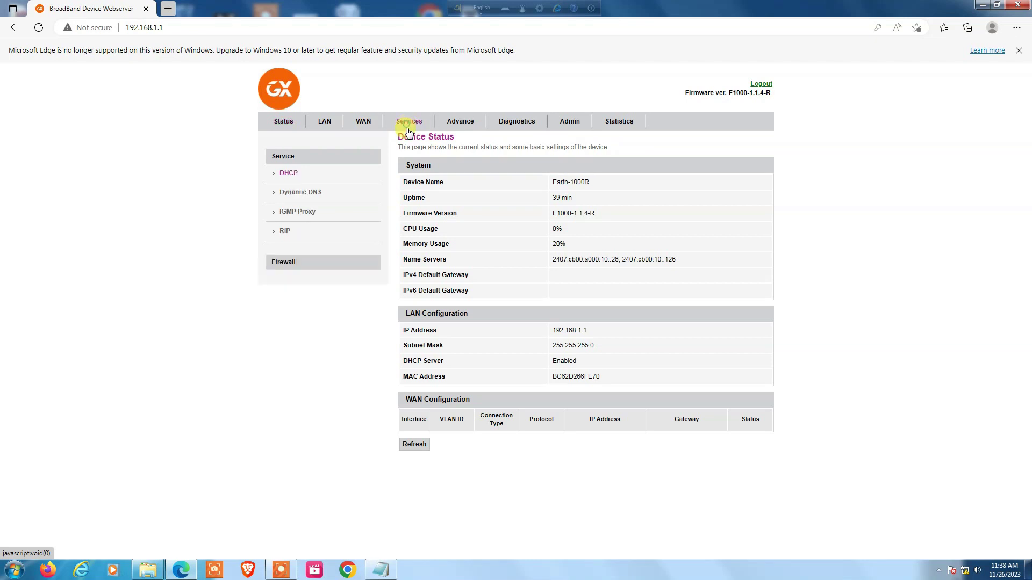
{"action": "left_click", "coordinate": [373, 125]}
{"action": "left_click", "coordinate": [466, 126]}
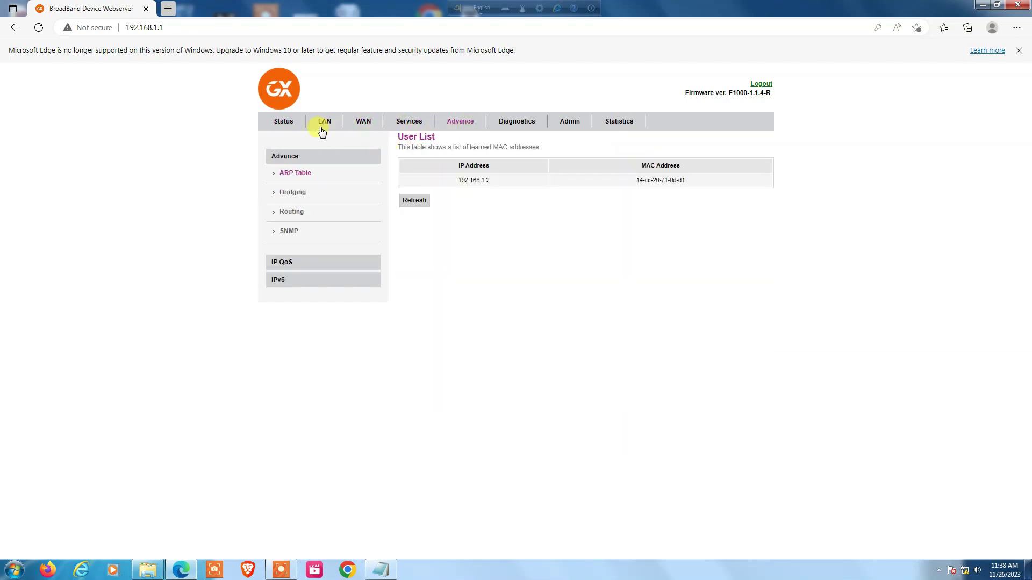
{"action": "left_click", "coordinate": [363, 124]}
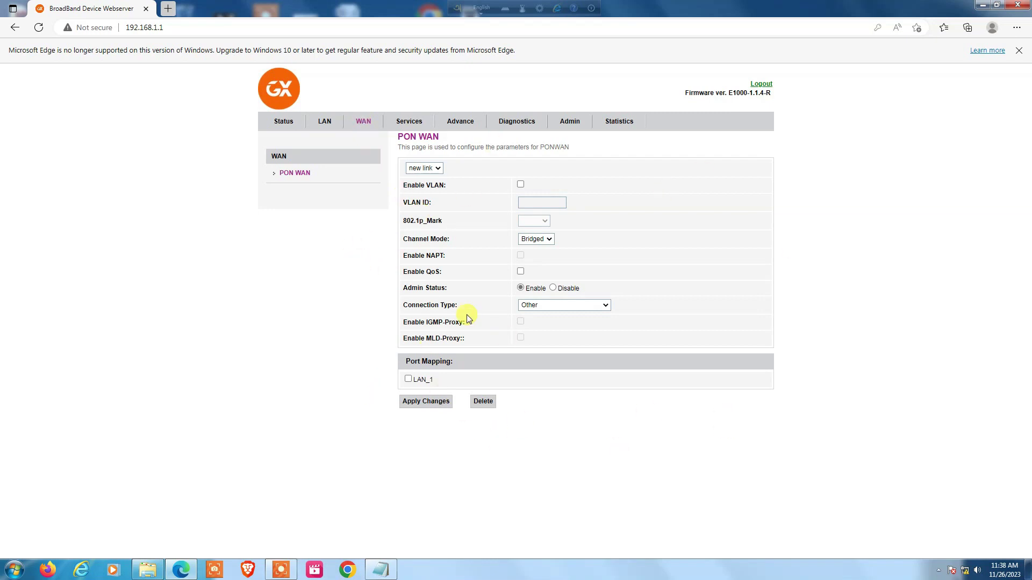
Try to delete the current PON WAN link and dismiss the browser's unsupported-version notice.
{"action": "left_click", "coordinate": [483, 402]}
{"action": "left_click", "coordinate": [606, 92]}
{"action": "left_click", "coordinate": [429, 169]}
{"action": "left_click", "coordinate": [518, 165]}
{"action": "left_click", "coordinate": [1018, 50]}
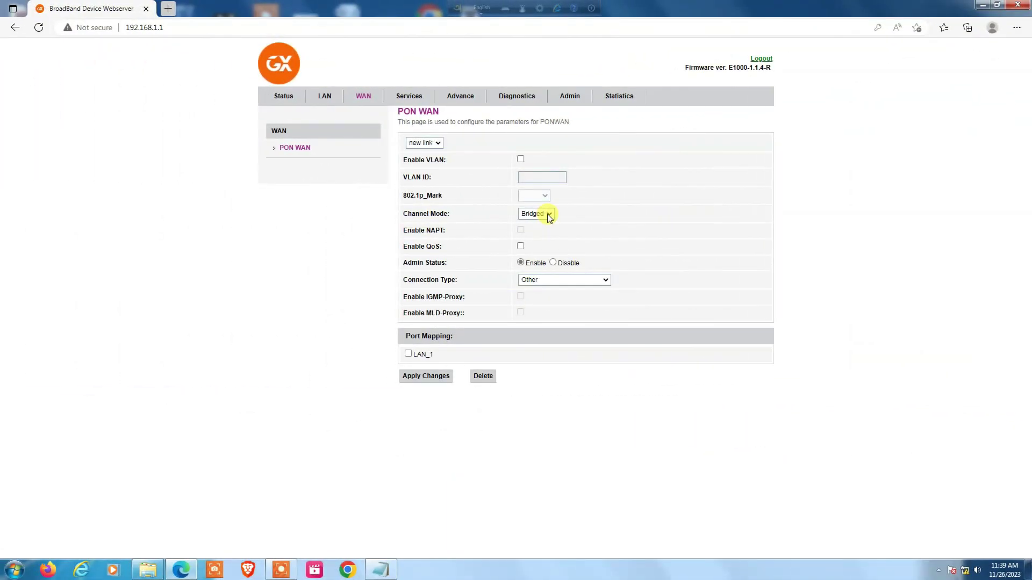
Set the new WAN link's channel mode to PPPoE and dismiss the Windows color scheme dialog.
{"action": "left_click", "coordinate": [548, 214]}
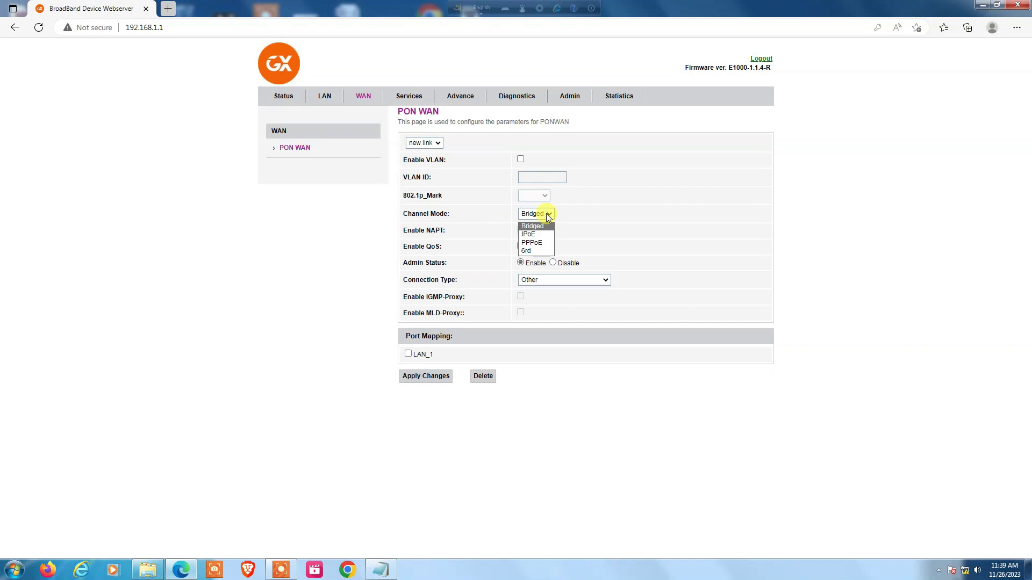
{"action": "left_click", "coordinate": [548, 215]}
{"action": "left_click", "coordinate": [548, 215]}
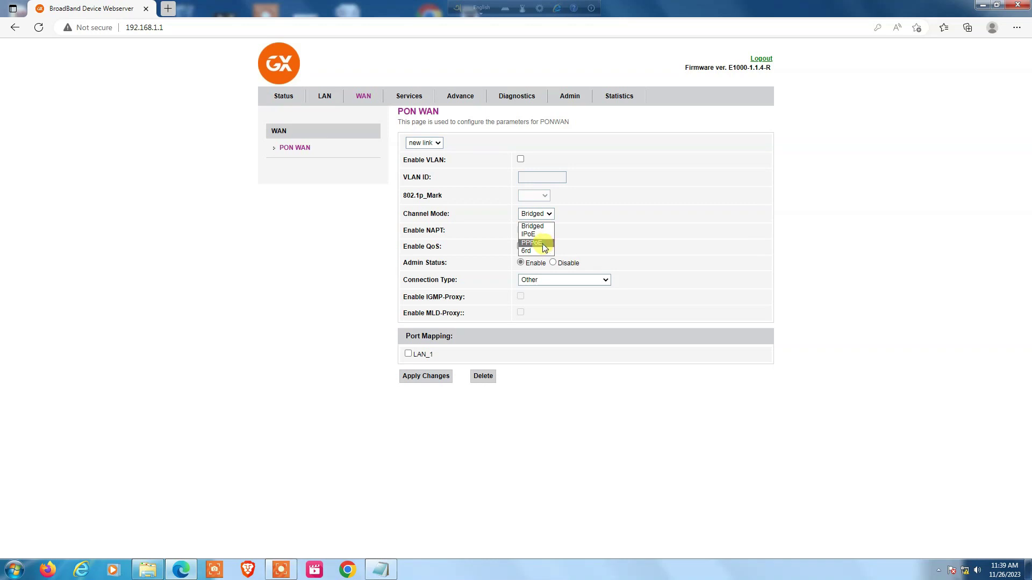
{"action": "left_click", "coordinate": [543, 243]}
{"action": "left_click", "coordinate": [544, 215]}
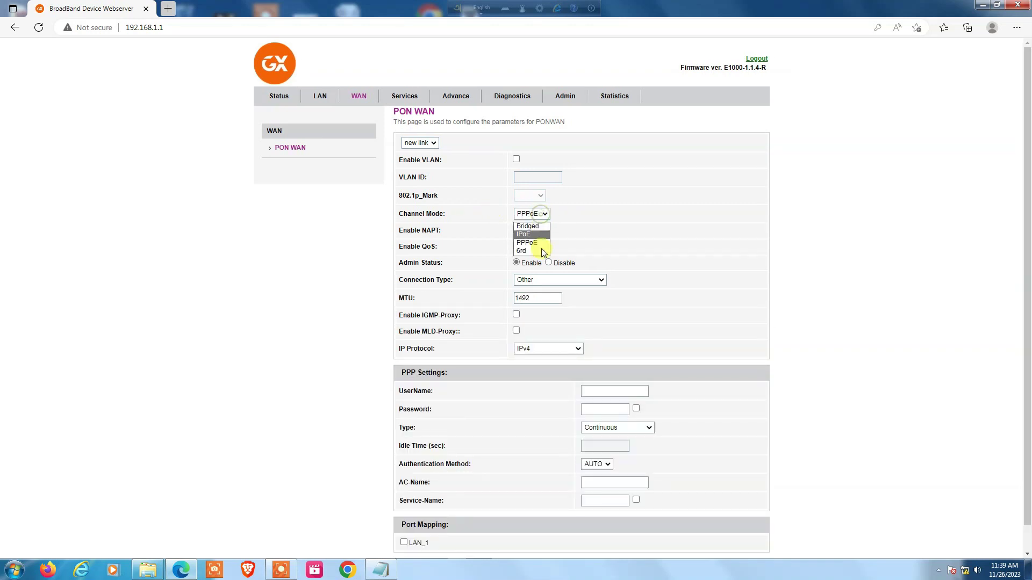
{"action": "left_click", "coordinate": [535, 243]}
{"action": "scroll", "coordinate": [621, 232], "scroll_direction": "down", "scroll_amount": 1}
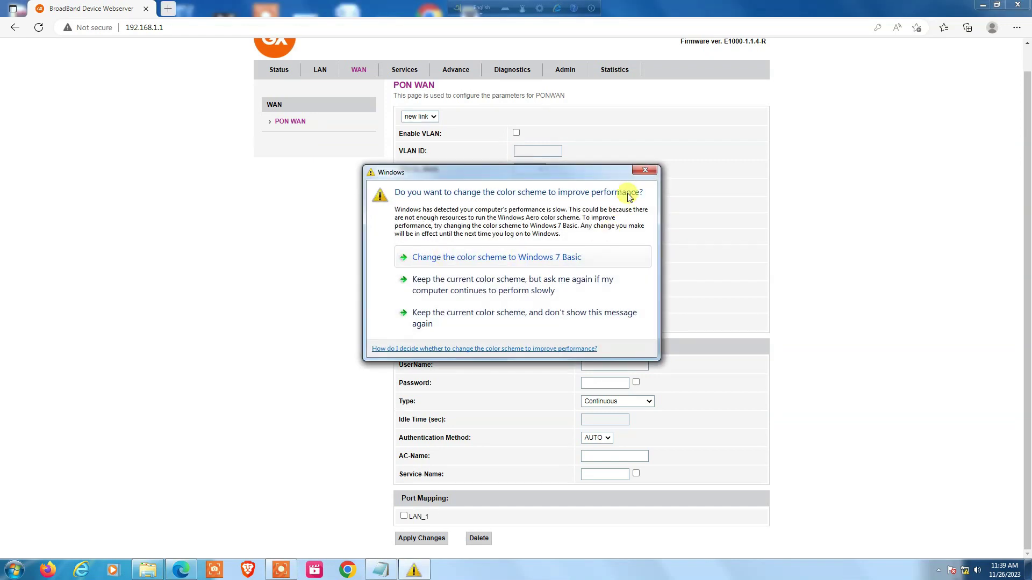
{"action": "left_click", "coordinate": [643, 171]}
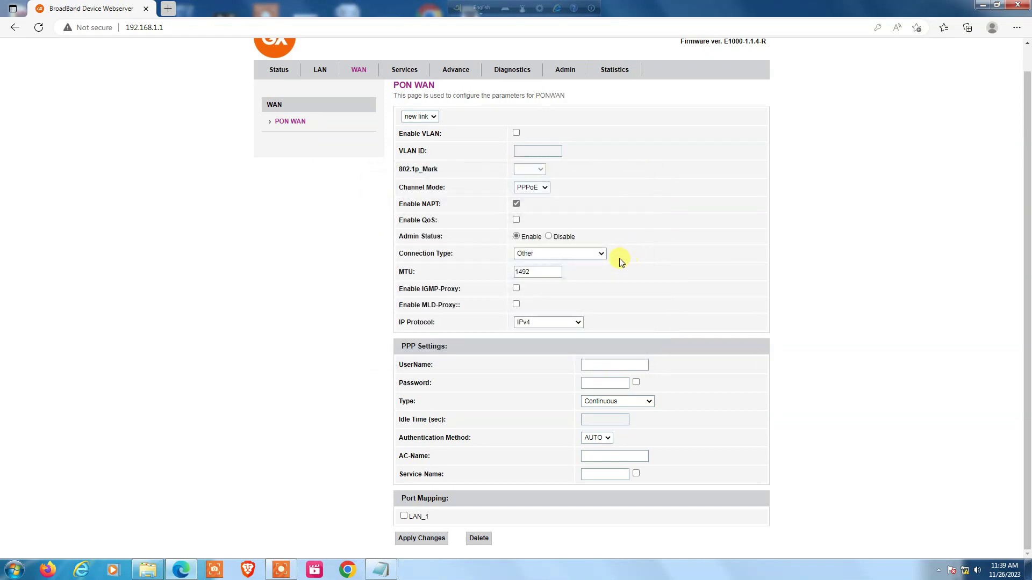
Set the WAN link's connection type to INTERNET_TR069 and its IP protocol to IPv4/IPv6.
{"action": "left_click", "coordinate": [544, 256]}
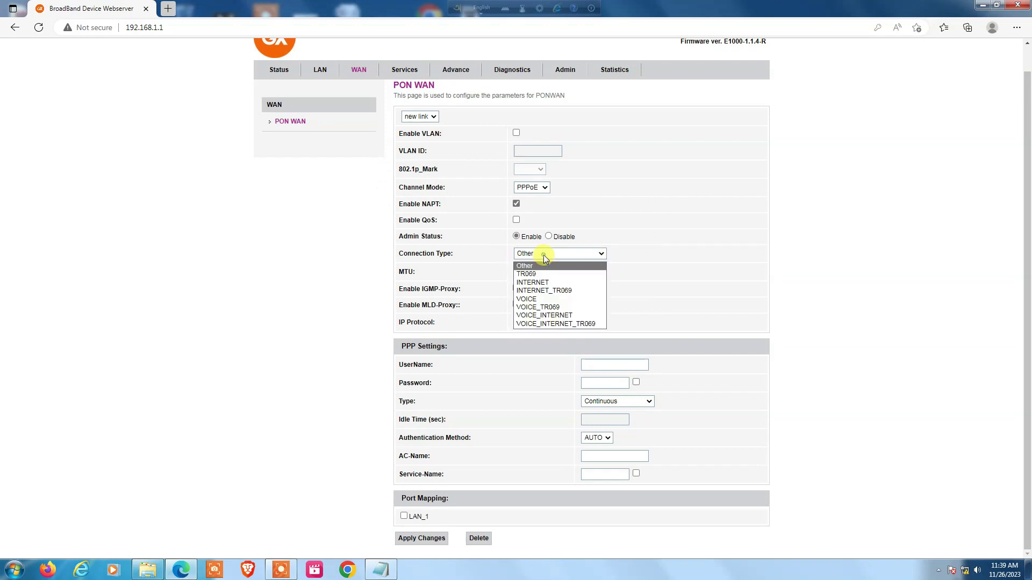
{"action": "left_click", "coordinate": [590, 292]}
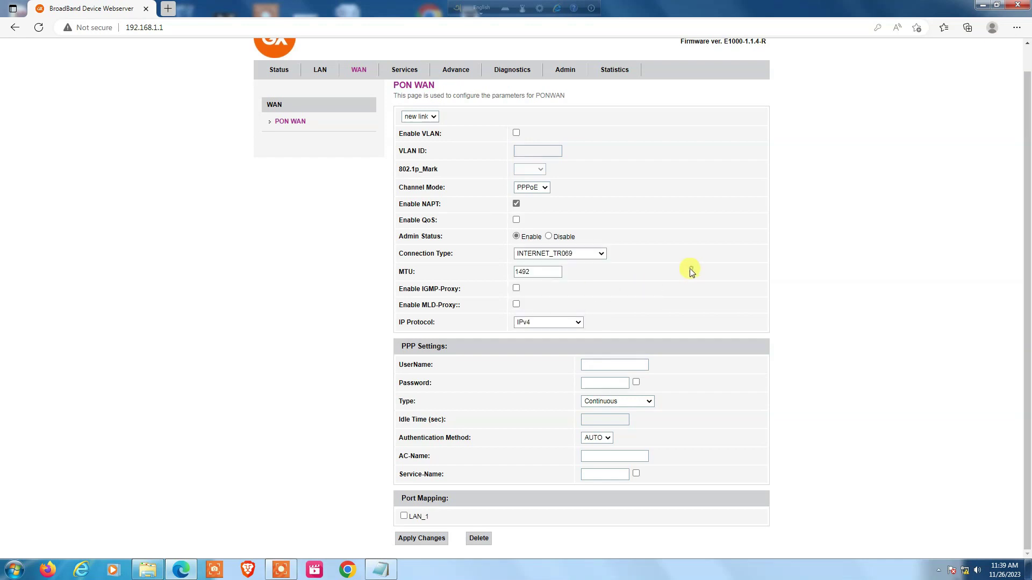
{"action": "left_click", "coordinate": [600, 253]}
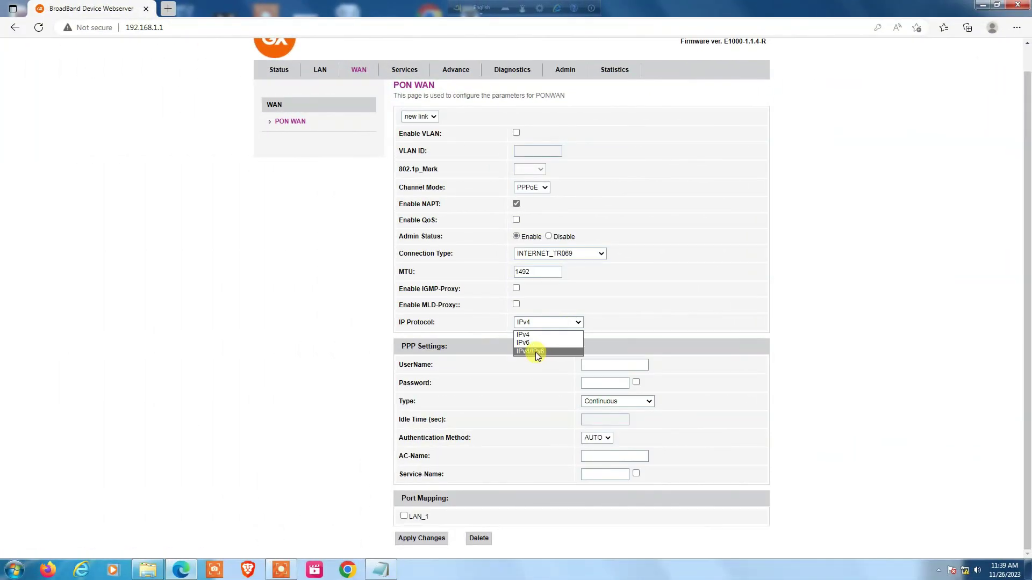
{"action": "left_click", "coordinate": [535, 352]}
{"action": "scroll", "coordinate": [556, 344], "scroll_direction": "down", "scroll_amount": 2}
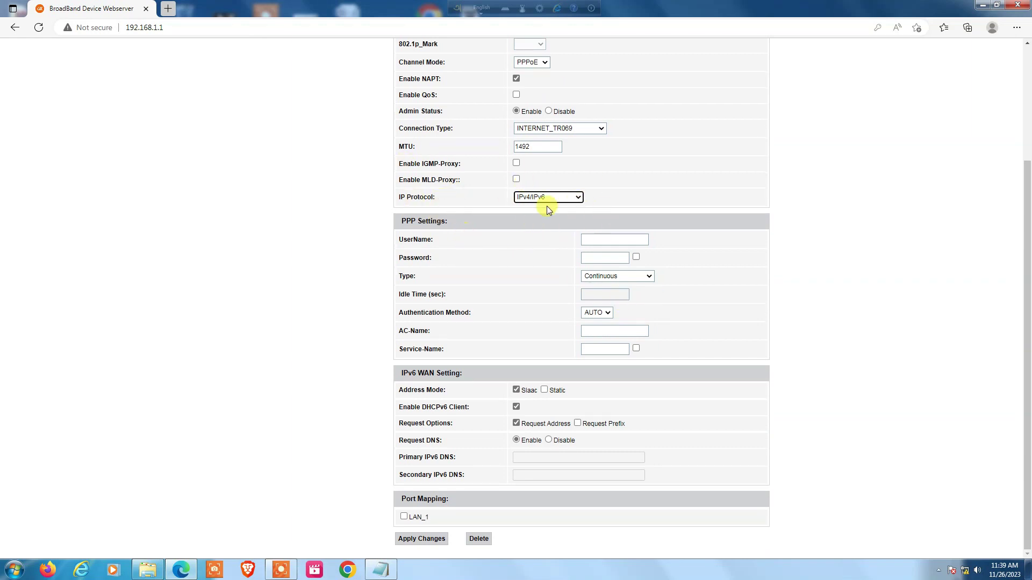
{"action": "left_click_drag", "start_coordinate": [396, 195], "coordinate": [460, 200]}
{"action": "left_click", "coordinate": [461, 201]}
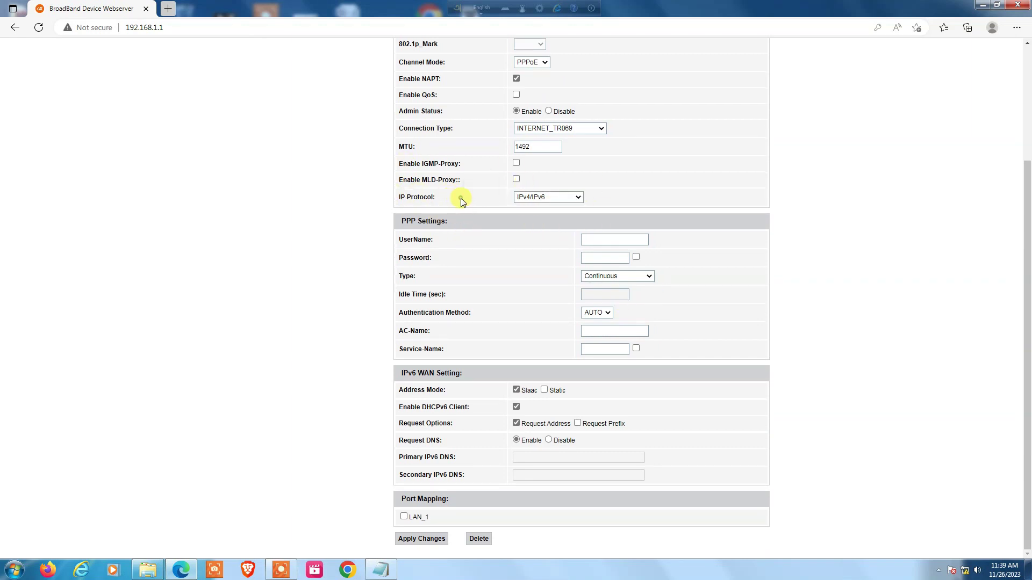
{"action": "left_click", "coordinate": [574, 198]}
{"action": "left_click", "coordinate": [539, 227]}
{"action": "left_click", "coordinate": [559, 199]}
{"action": "left_click", "coordinate": [541, 225]}
Copy the PPP account username from the Notepad notes into the UserName field of the PPP settings.
{"action": "left_click", "coordinate": [488, 232]}
{"action": "left_click_drag", "start_coordinate": [410, 239], "coordinate": [460, 242]}
{"action": "left_click", "coordinate": [461, 241]}
{"action": "left_click", "coordinate": [381, 570]}
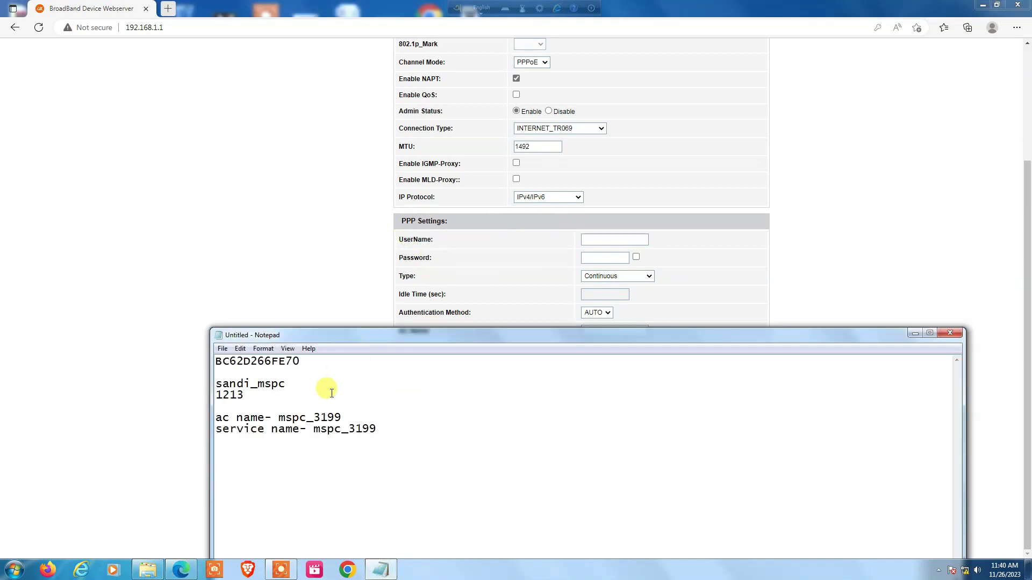
{"action": "left_click_drag", "start_coordinate": [374, 333], "coordinate": [376, 354]}
{"action": "left_click_drag", "start_coordinate": [287, 404], "coordinate": [219, 404]}
{"action": "right_click", "coordinate": [228, 407]}
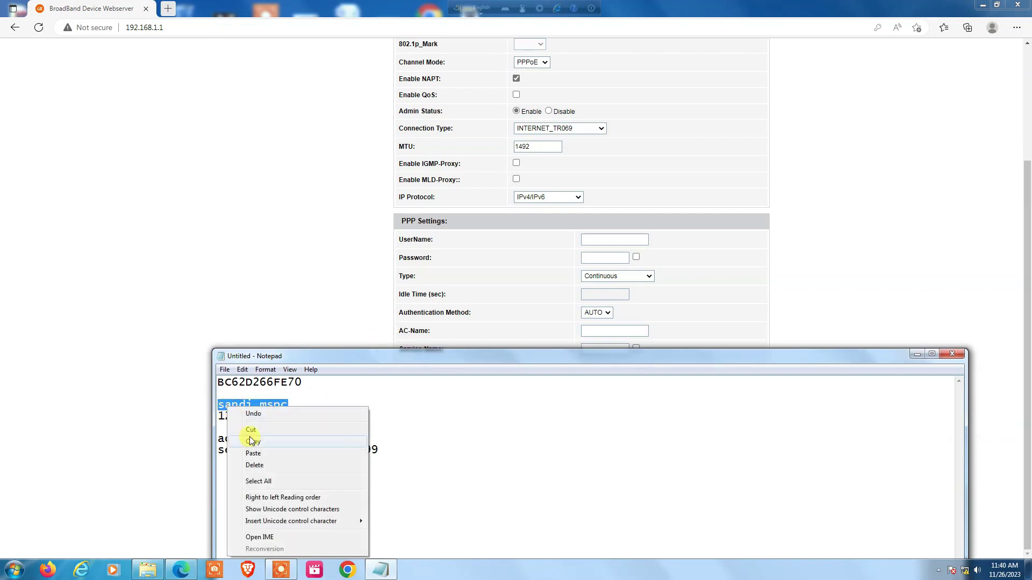
{"action": "left_click", "coordinate": [252, 441]}
{"action": "left_click", "coordinate": [357, 340]}
{"action": "right_click", "coordinate": [585, 243]}
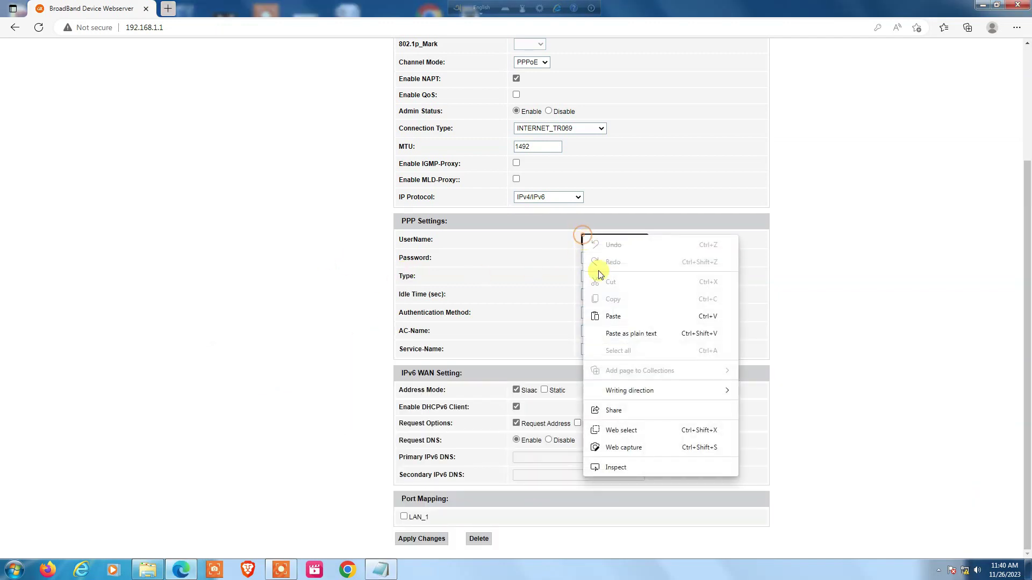
{"action": "left_click", "coordinate": [612, 316]}
Enter the PPP account password in the PPP settings and check it against the Notepad notes.
{"action": "left_click", "coordinate": [601, 260]}
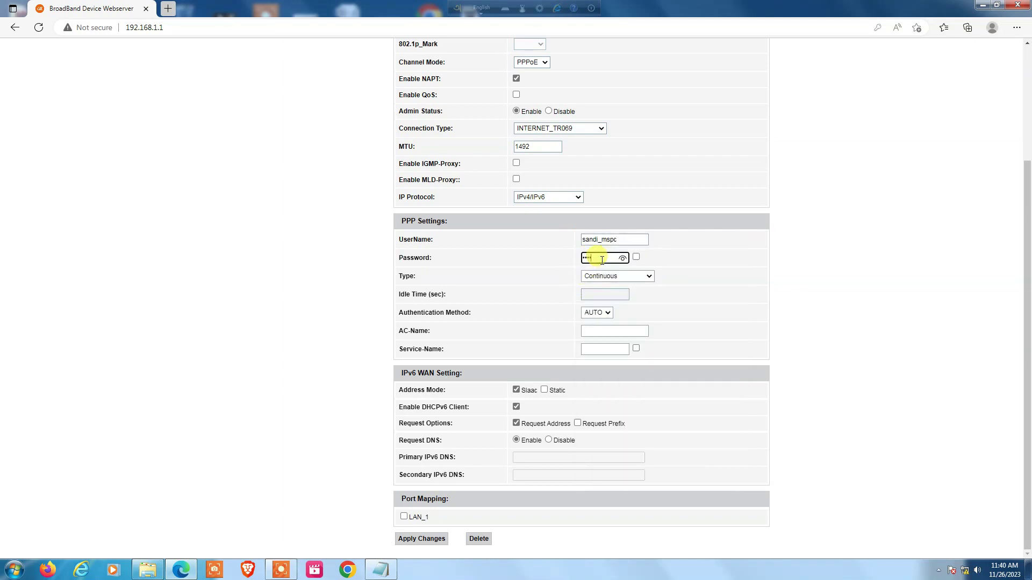
{"action": "left_click", "coordinate": [380, 570]}
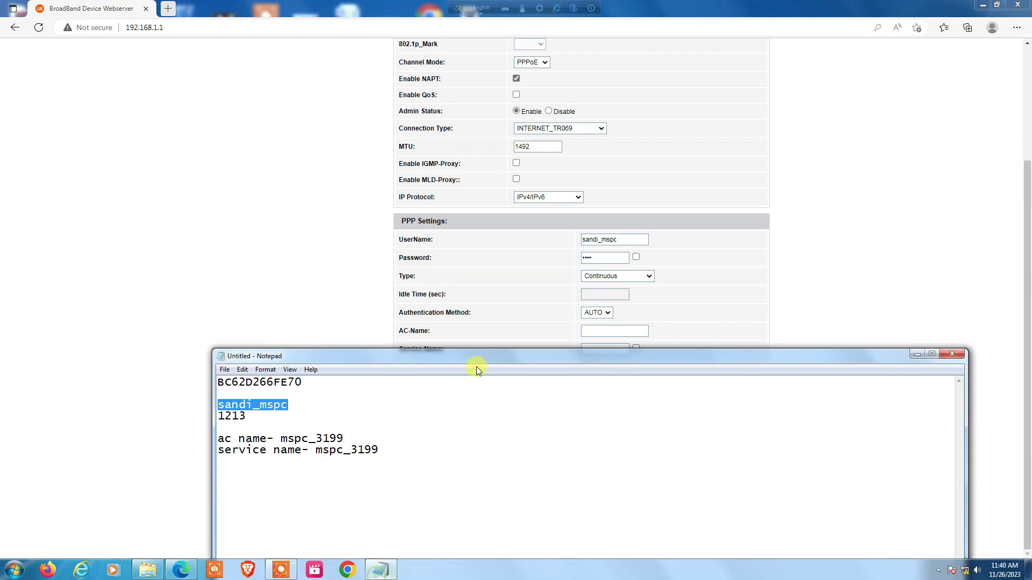
{"action": "left_click", "coordinate": [916, 354]}
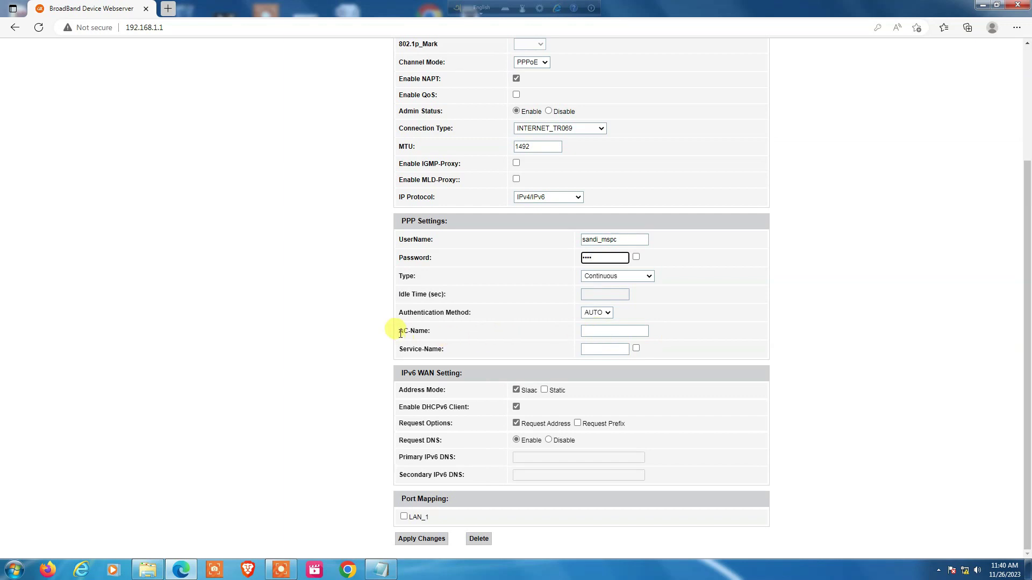
Copy mspc_3199 from the Notepad notes into AC-Name and fill in the Service-Name from the same notes.
{"action": "left_click", "coordinate": [380, 569]}
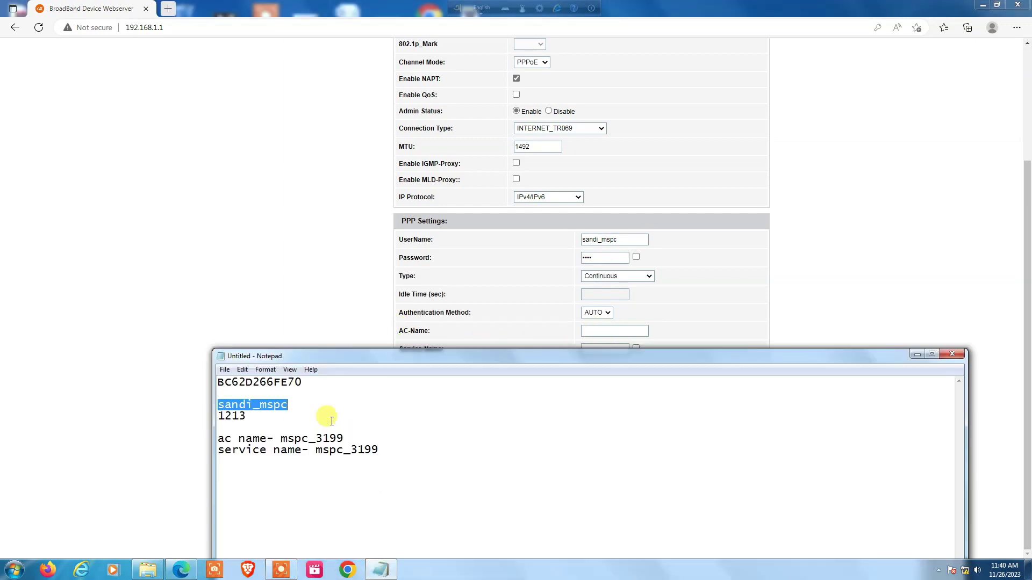
{"action": "left_click_drag", "start_coordinate": [348, 438], "coordinate": [280, 438]}
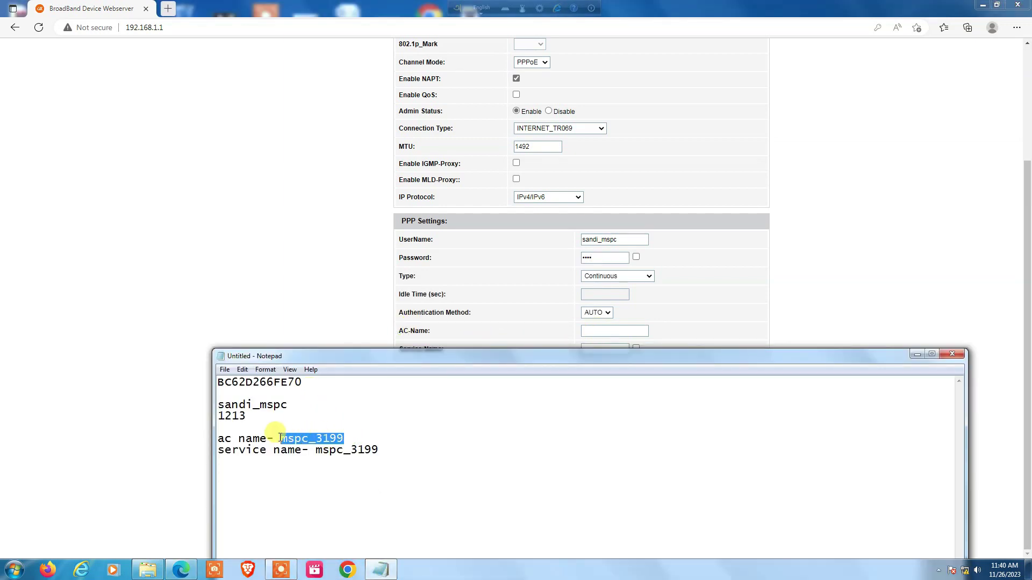
{"action": "right_click", "coordinate": [280, 438]}
{"action": "left_click", "coordinate": [310, 322]}
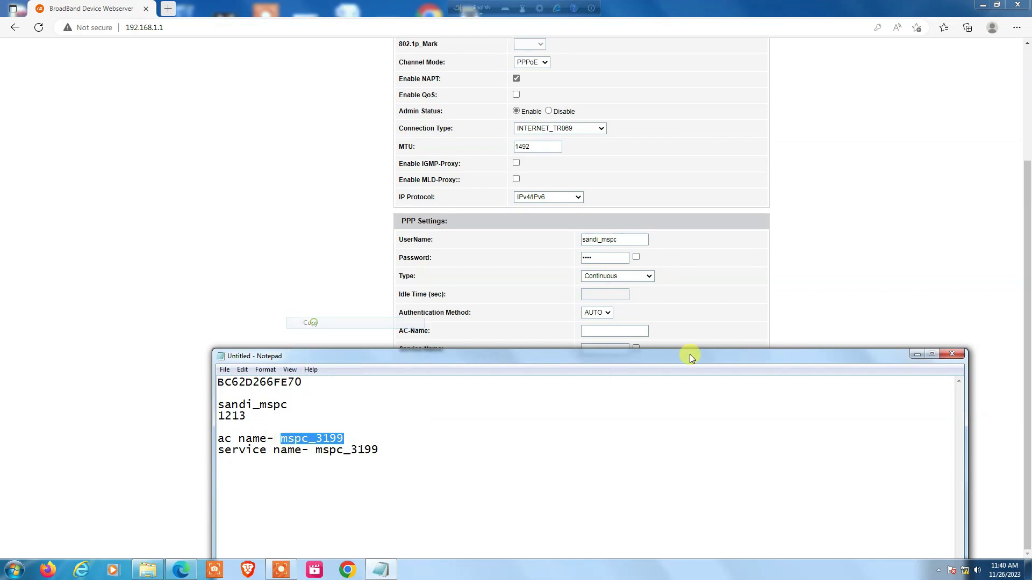
{"action": "key", "text": "alt+Tab"}
{"action": "left_click", "coordinate": [604, 332]}
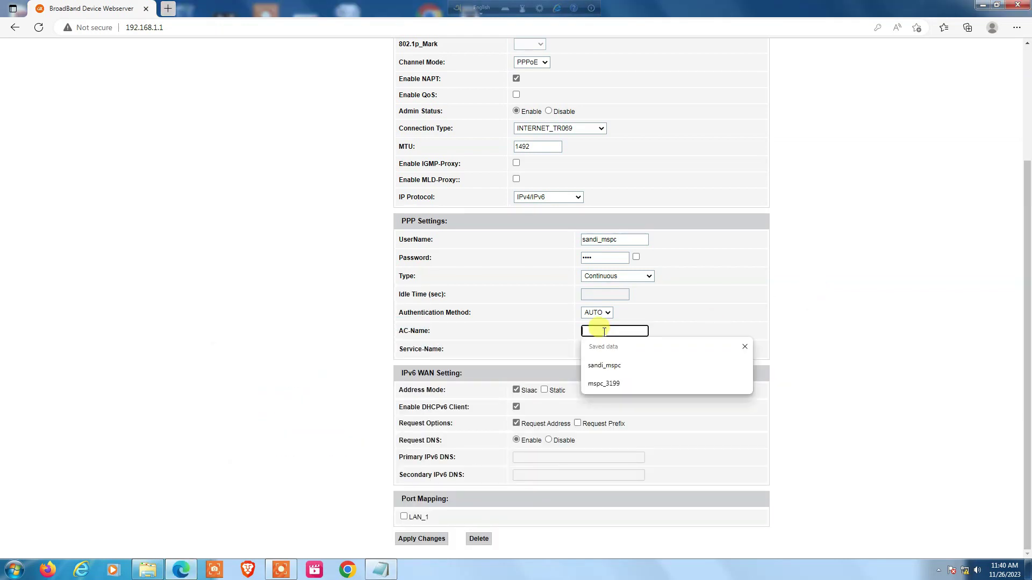
{"action": "key", "text": "ctrl+v"}
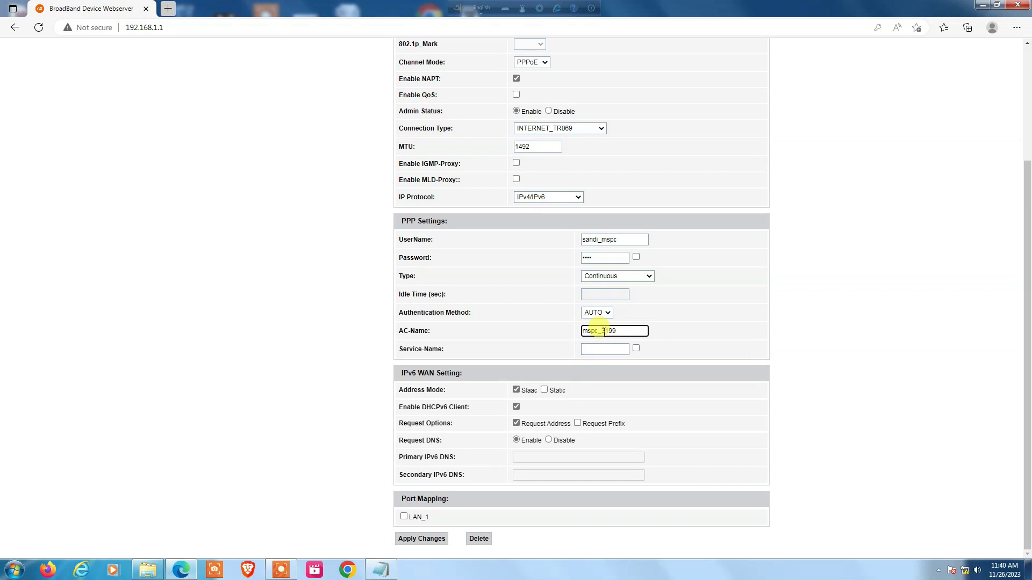
{"action": "left_click", "coordinate": [608, 349]}
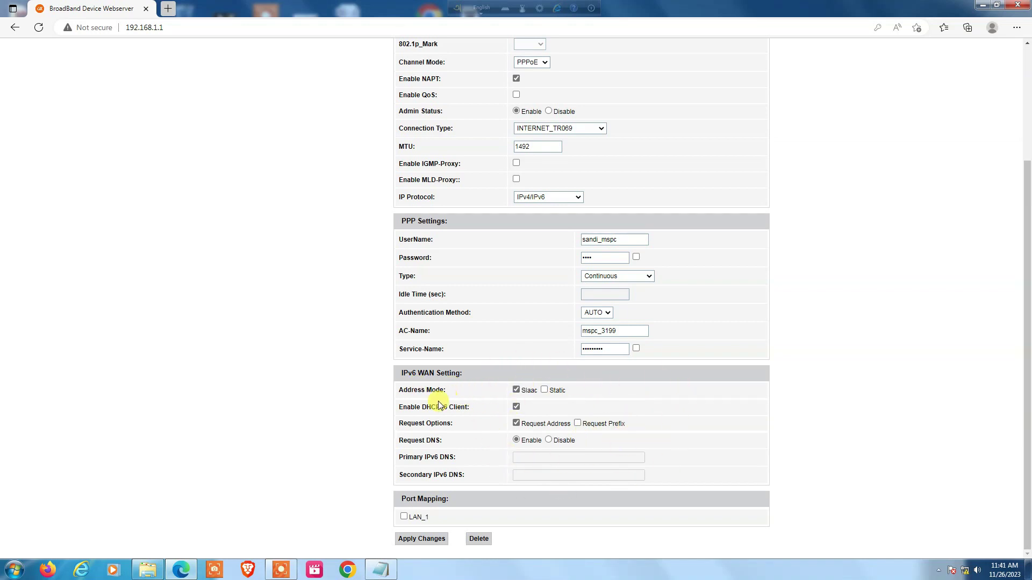
Enable port mapping for LAN_1 and review the completed PON WAN settings.
{"action": "scroll", "coordinate": [800, 403], "scroll_direction": "up", "scroll_amount": 3}
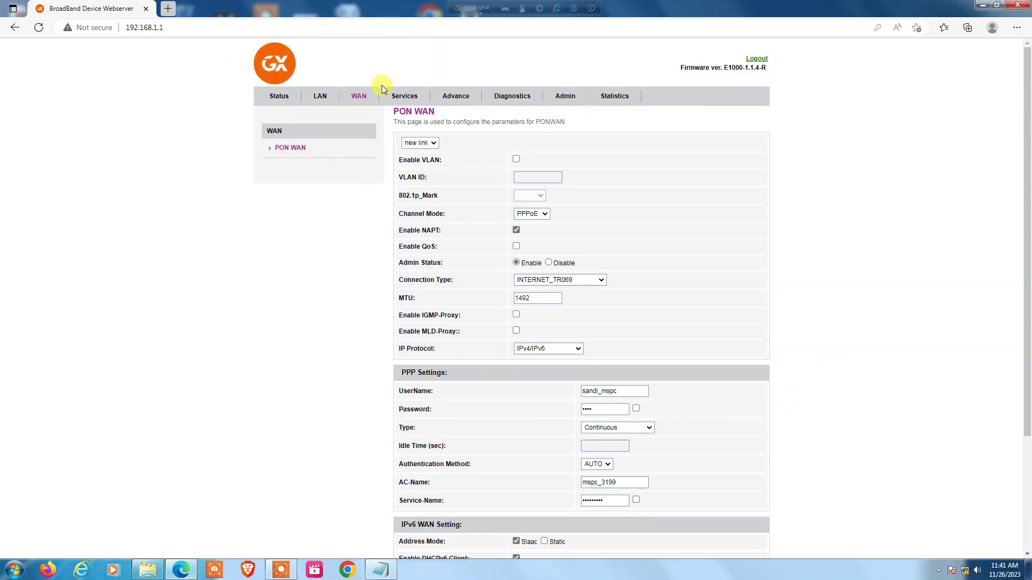
{"action": "scroll", "coordinate": [345, 357], "scroll_direction": "down", "scroll_amount": 3}
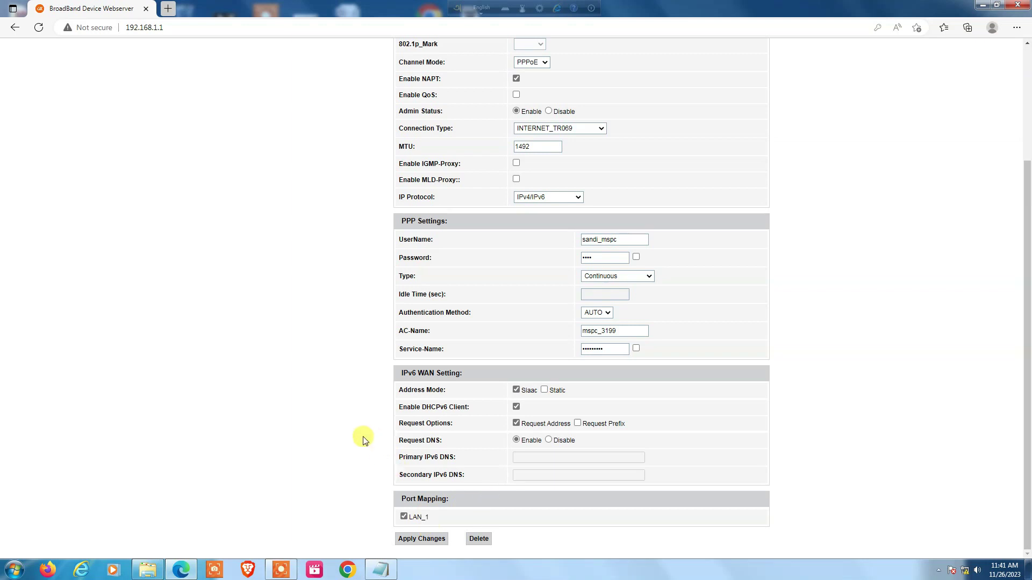
{"action": "scroll", "coordinate": [322, 376], "scroll_direction": "up", "scroll_amount": 3}
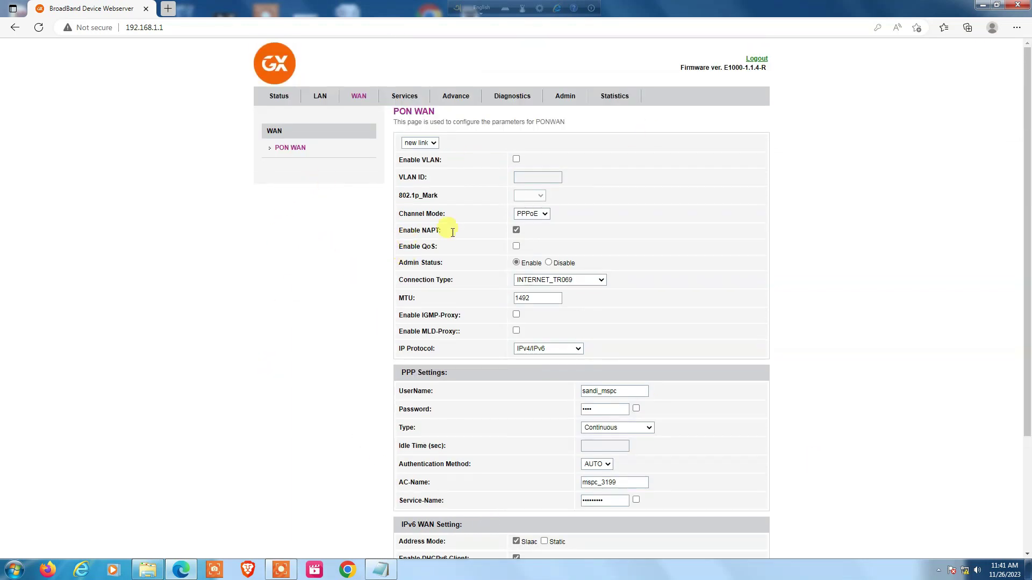
{"action": "scroll", "coordinate": [510, 323], "scroll_direction": "down", "scroll_amount": 3}
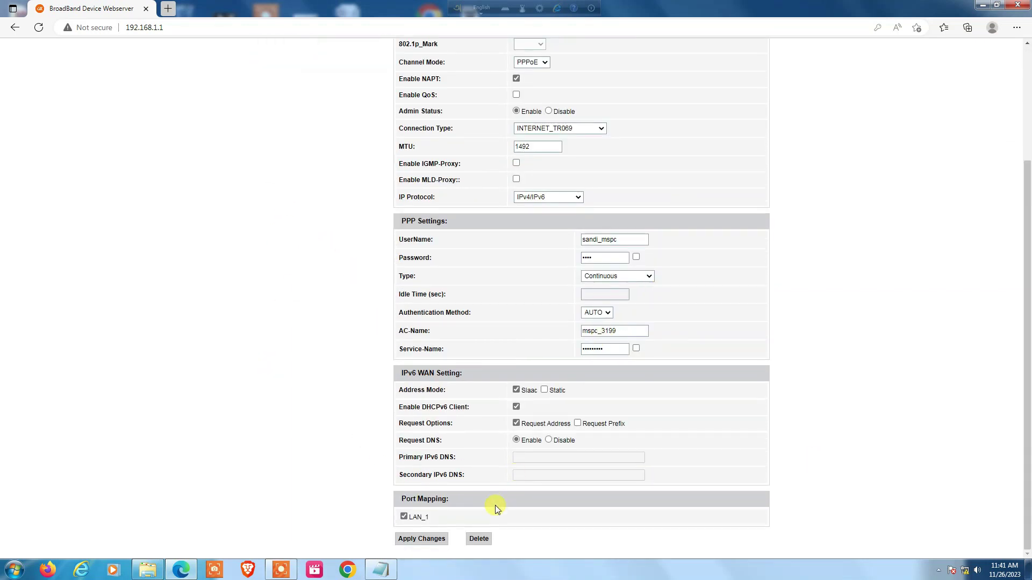
Apply the PON WAN changes and check the new PPPoE link in the WAN configuration of the device status.
{"action": "left_click", "coordinate": [438, 540]}
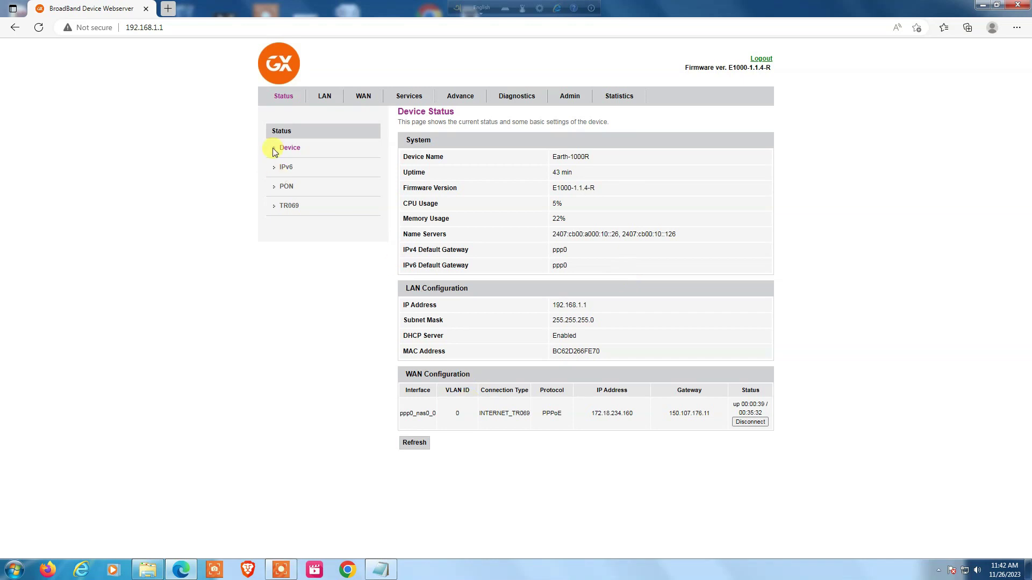
{"action": "left_click", "coordinate": [278, 97]}
{"action": "left_click_drag", "start_coordinate": [396, 411], "coordinate": [587, 423]}
{"action": "left_click_drag", "start_coordinate": [687, 425], "coordinate": [794, 415]}
{"action": "left_click", "coordinate": [707, 430]}
{"action": "left_click", "coordinate": [577, 444]}
{"action": "left_click", "coordinate": [363, 97]}
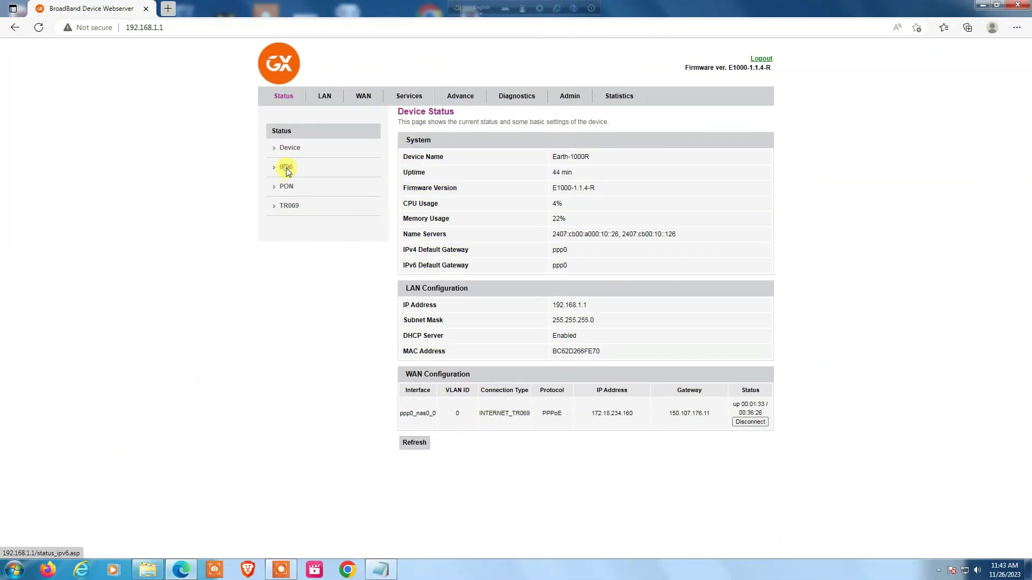
Check the PPPoE interface's WAN IP address and protocol in the router's IPv6 status.
{"action": "left_click", "coordinate": [286, 168]}
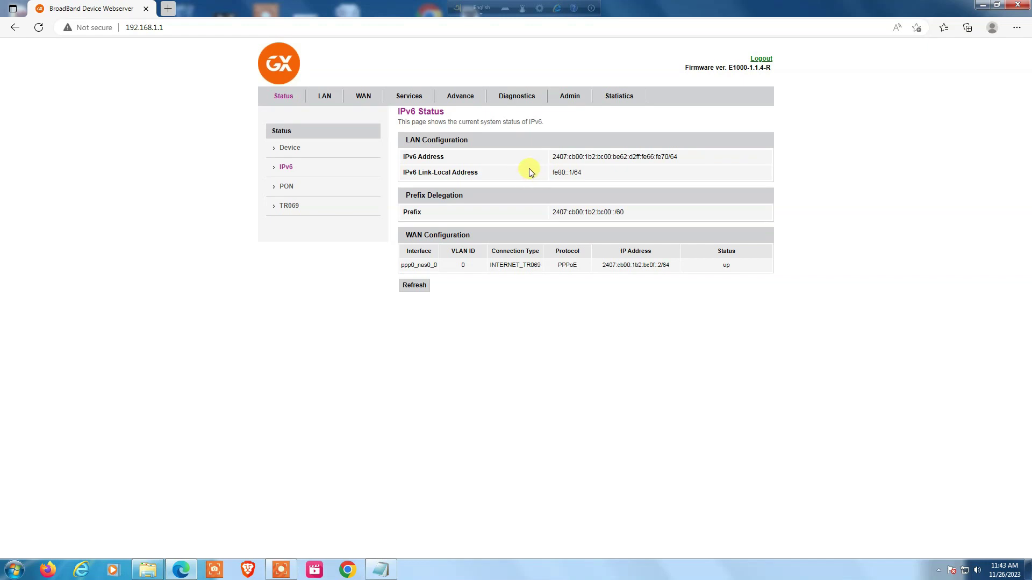
{"action": "left_click_drag", "start_coordinate": [602, 266], "coordinate": [660, 265]}
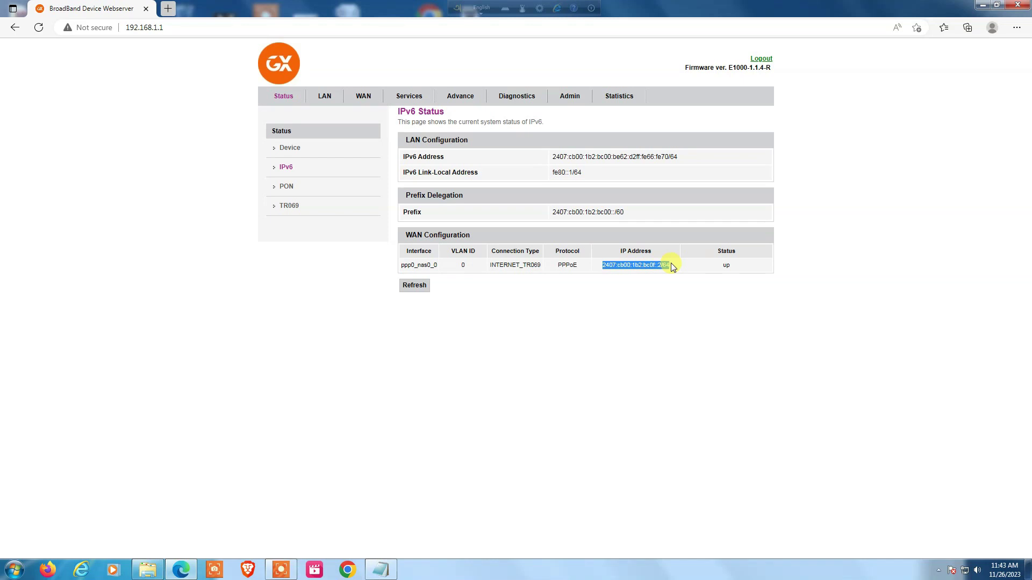
{"action": "left_click", "coordinate": [660, 294]}
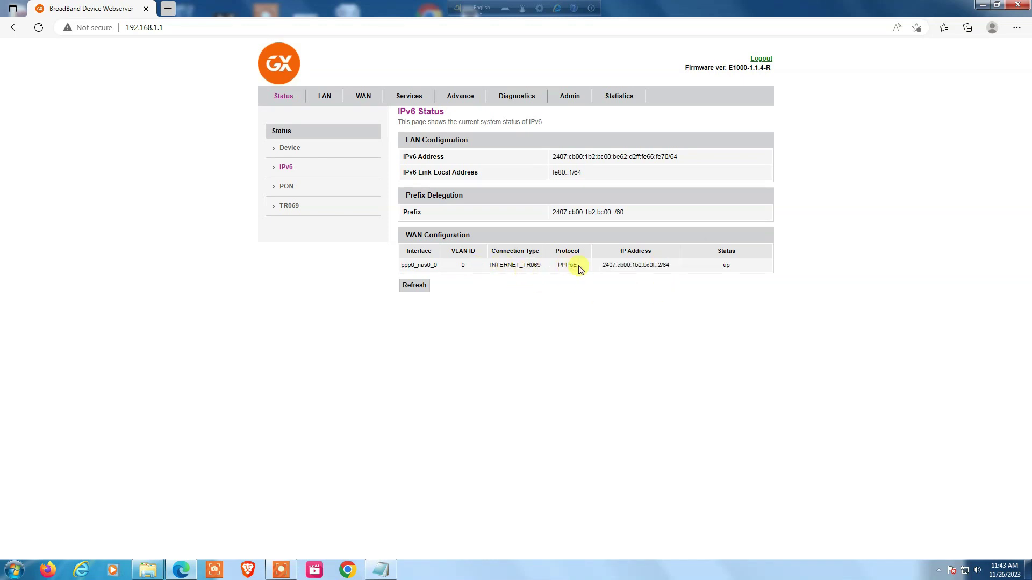
{"action": "mouse_move", "coordinate": [600, 266]}
{"action": "left_mouse_down"}
{"action": "mouse_move", "coordinate": [669, 265]}
{"action": "mouse_move", "coordinate": [594, 268]}
{"action": "left_mouse_up"}
{"action": "left_click", "coordinate": [672, 266]}
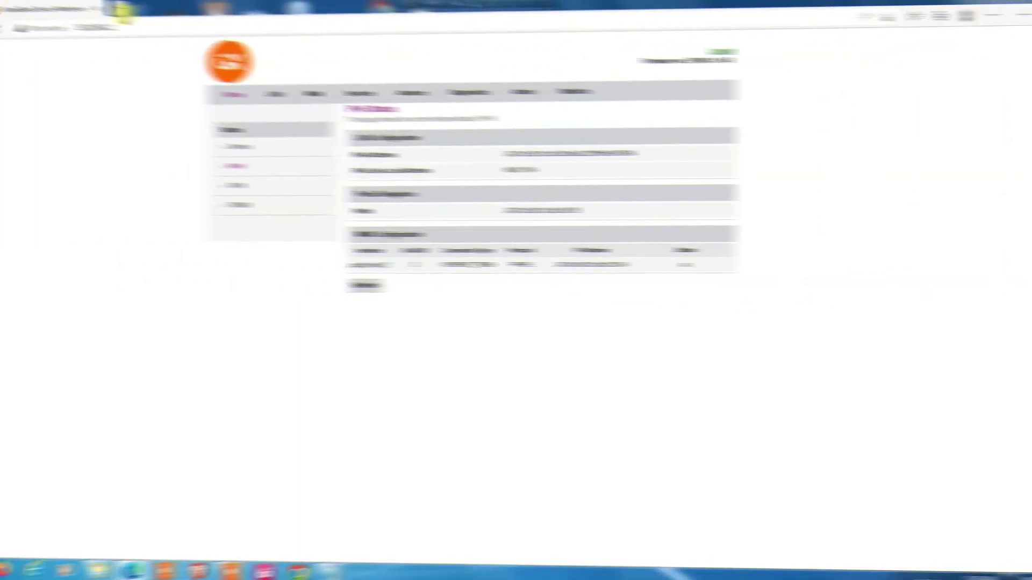
Search the web for "what is my ip" in a new browser tab and open the whatismyipaddress.com result.
{"action": "left_click", "coordinate": [168, 10]}
{"action": "left_click", "coordinate": [248, 28]}
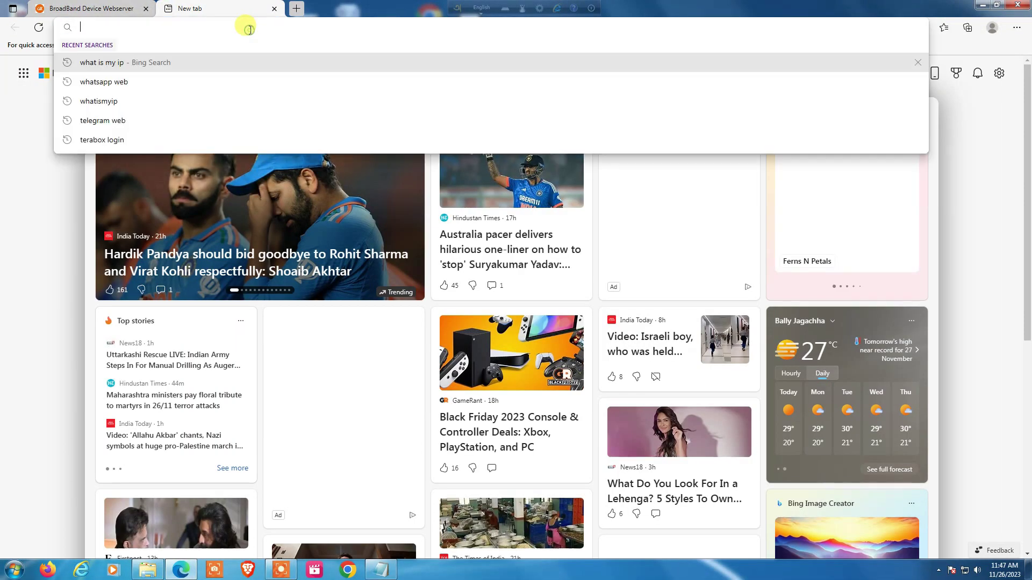
{"action": "type", "text": "what is my ip"}
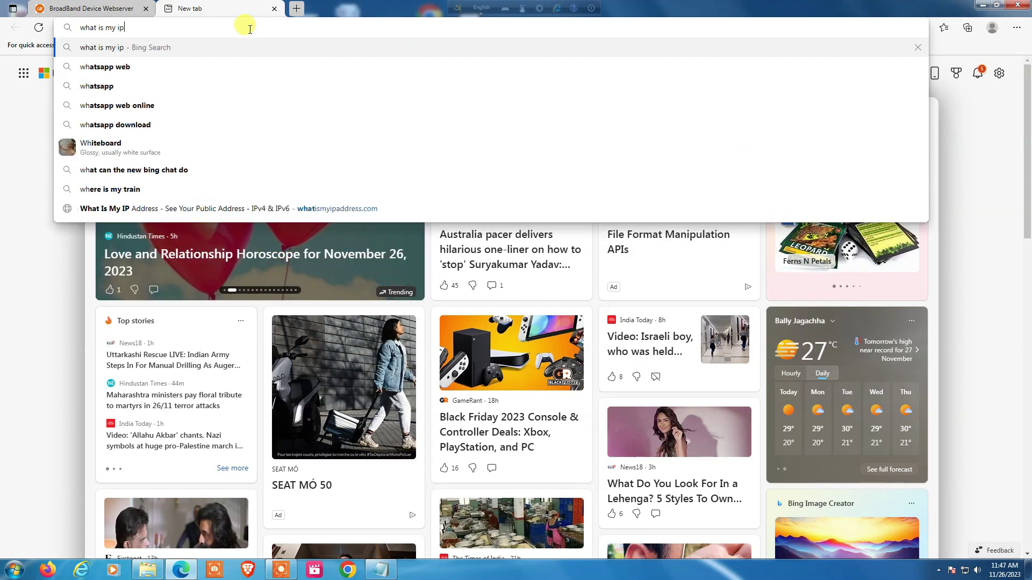
{"action": "key", "text": "Return"}
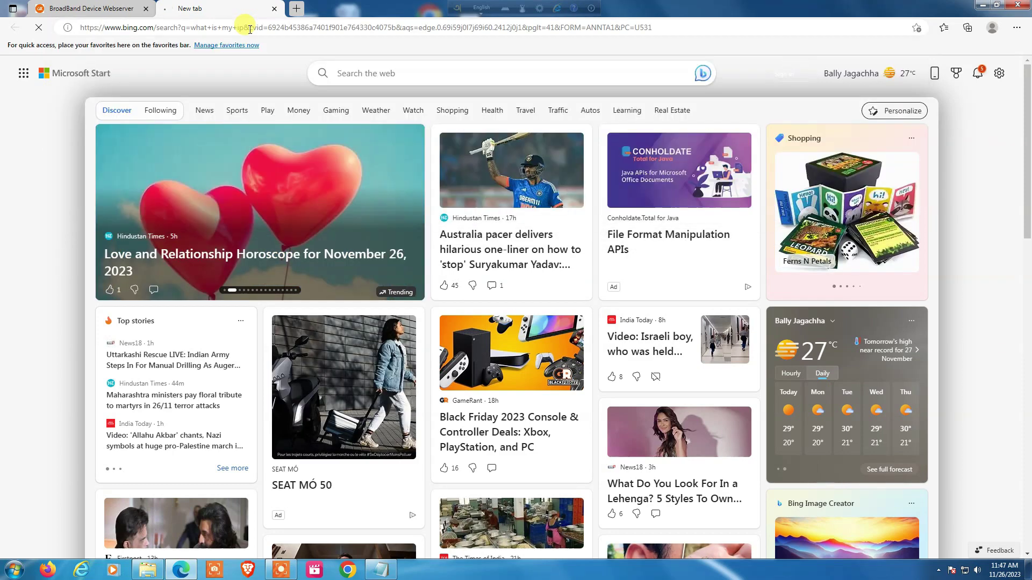
{"action": "left_click", "coordinate": [239, 156]}
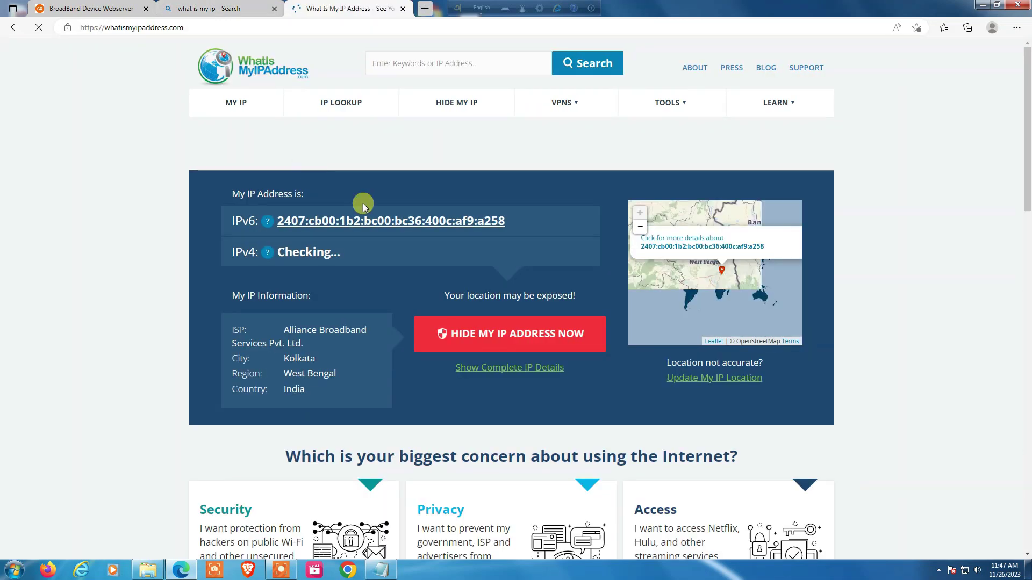
Examine the public IPv6 and IPv4 addresses and the ISP information on whatismyipaddress.com.
{"action": "left_click_drag", "start_coordinate": [231, 193], "coordinate": [298, 194]}
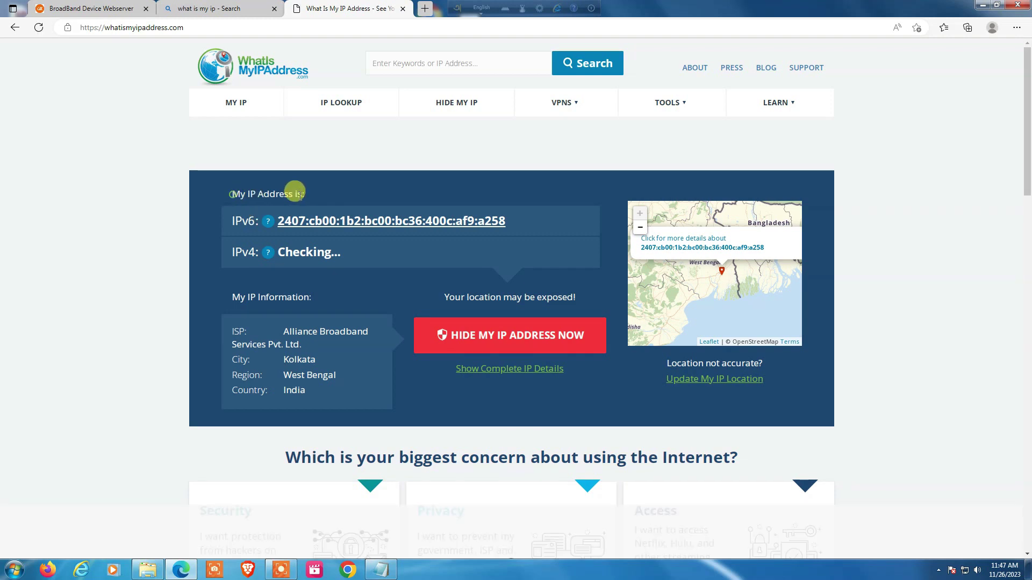
{"action": "left_click", "coordinate": [212, 208]}
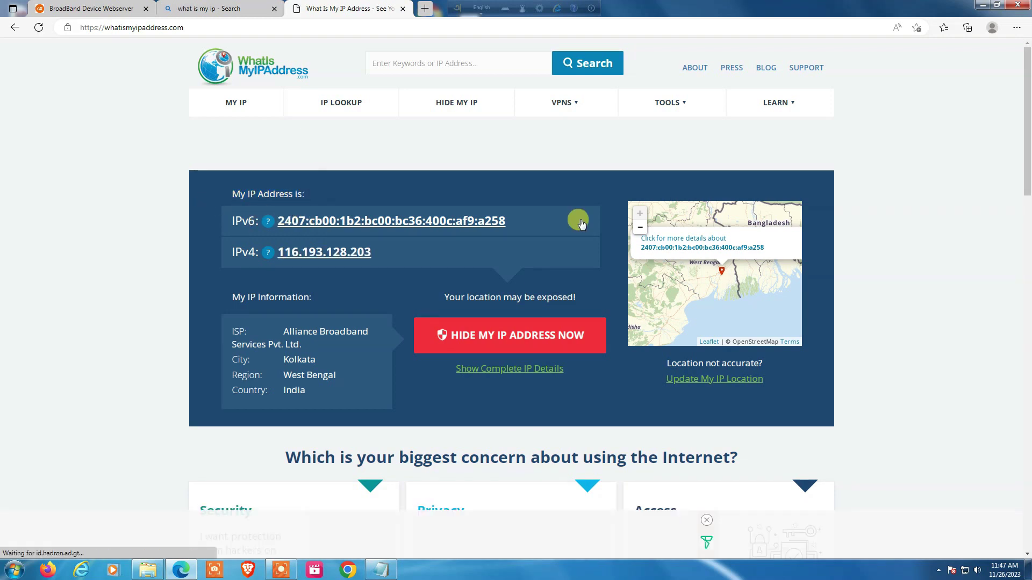
{"action": "left_click_drag", "start_coordinate": [276, 218], "coordinate": [534, 225]}
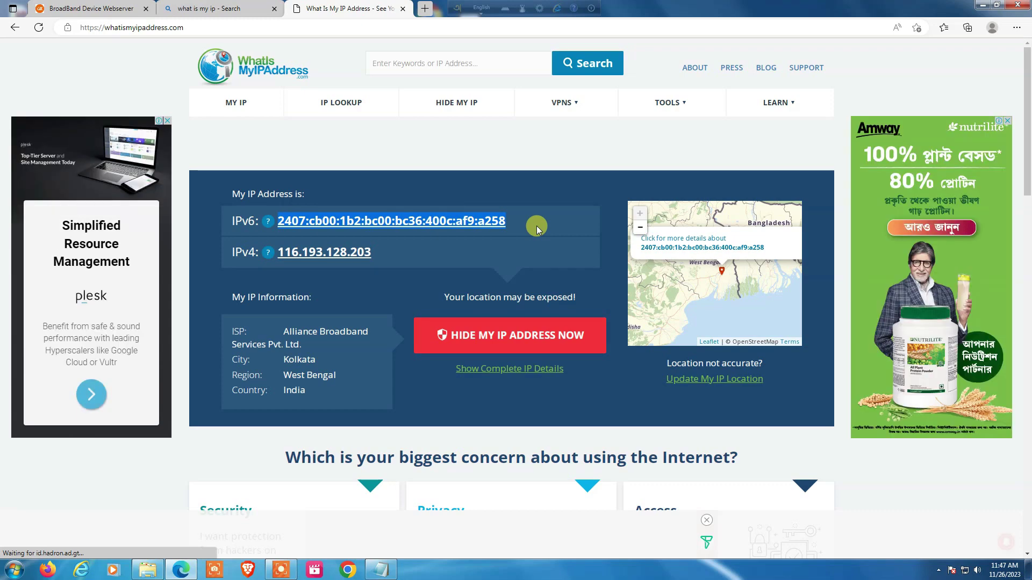
{"action": "left_click", "coordinate": [537, 229]}
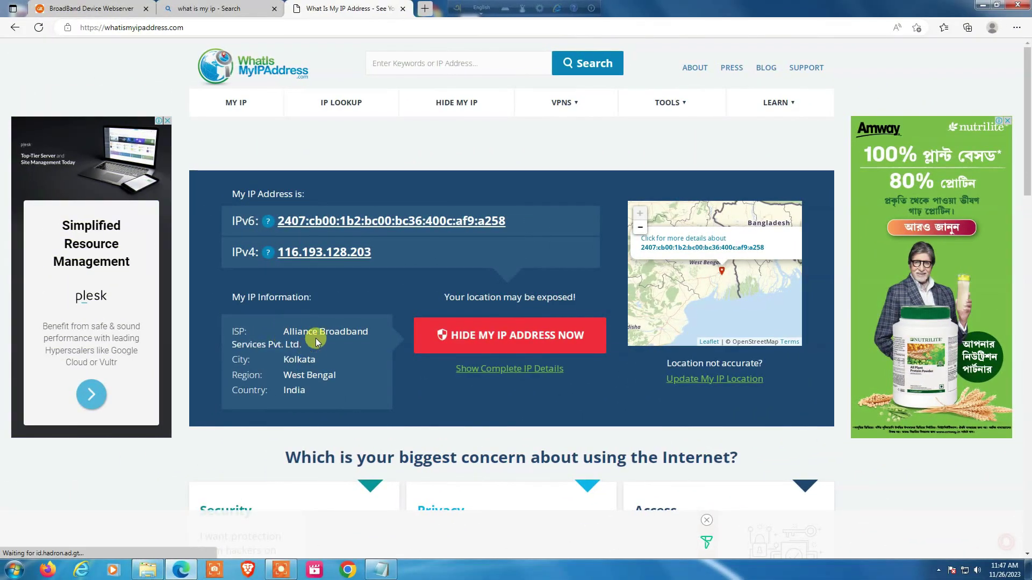
{"action": "left_click_drag", "start_coordinate": [201, 332], "coordinate": [241, 329]}
{"action": "left_click_drag", "start_coordinate": [320, 329], "coordinate": [271, 339]}
{"action": "left_click", "coordinate": [352, 344]}
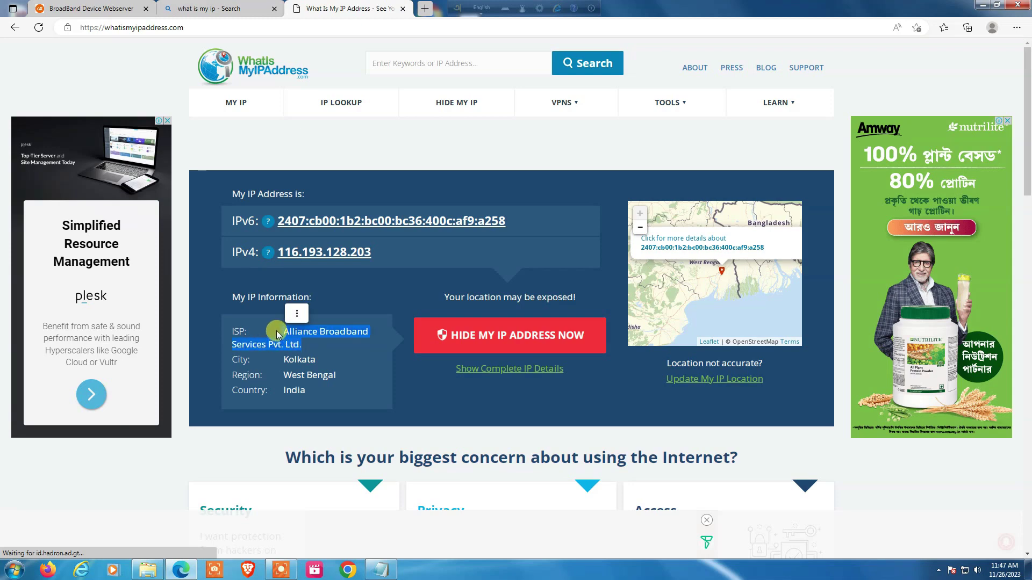
{"action": "left_click", "coordinate": [267, 329]}
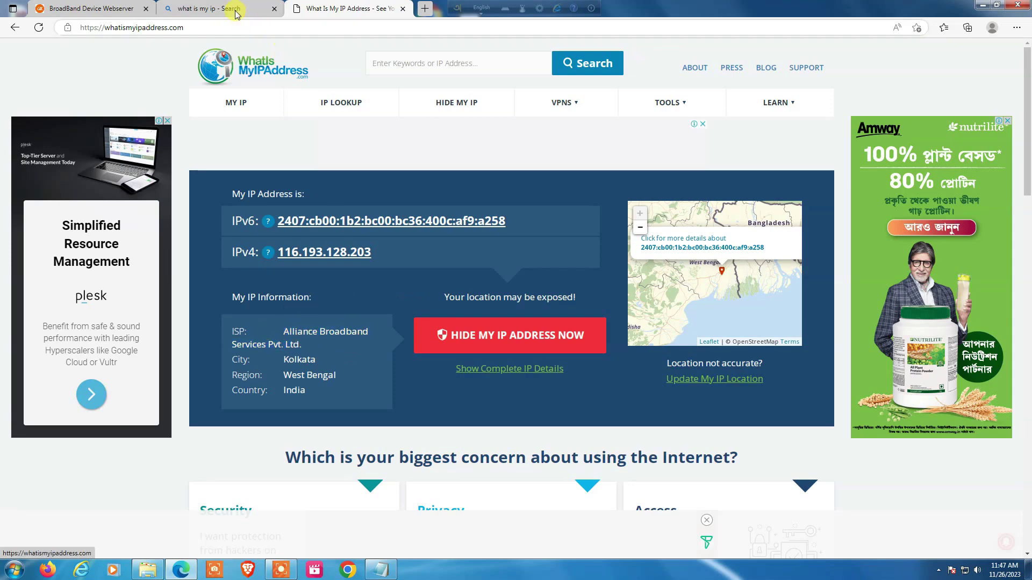
Close the search results, decline the site's notification request and close the IP lookup page to return to the router page.
{"action": "left_click", "coordinate": [266, 9]}
{"action": "left_click", "coordinate": [275, 9]}
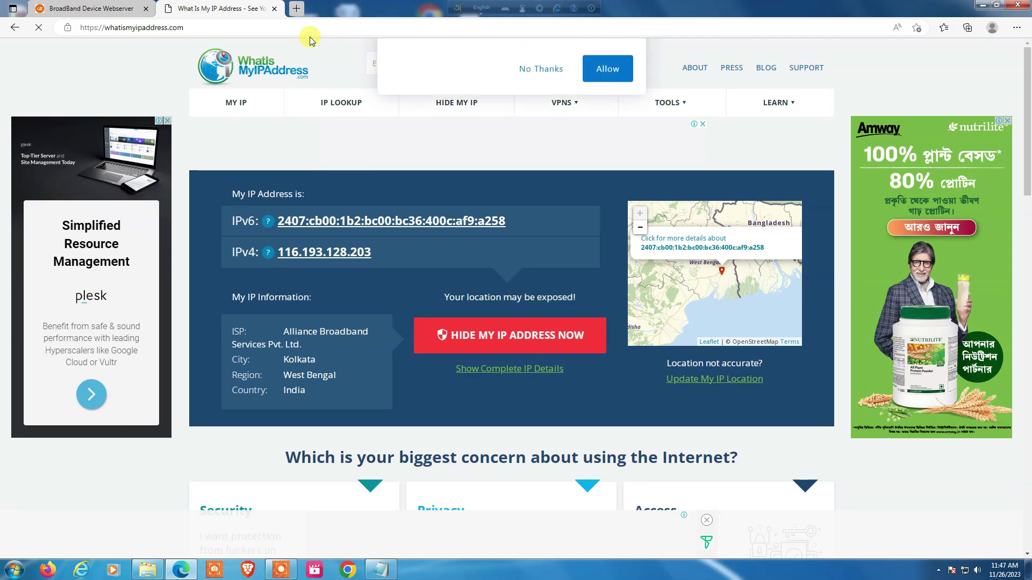
{"action": "left_click", "coordinate": [535, 106]}
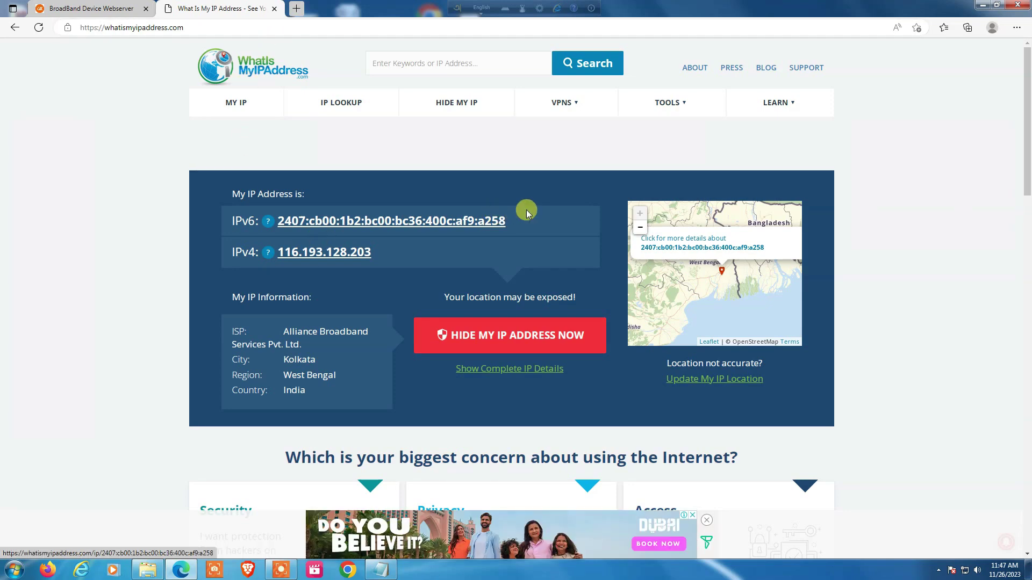
{"action": "key", "text": "ctrl+w"}
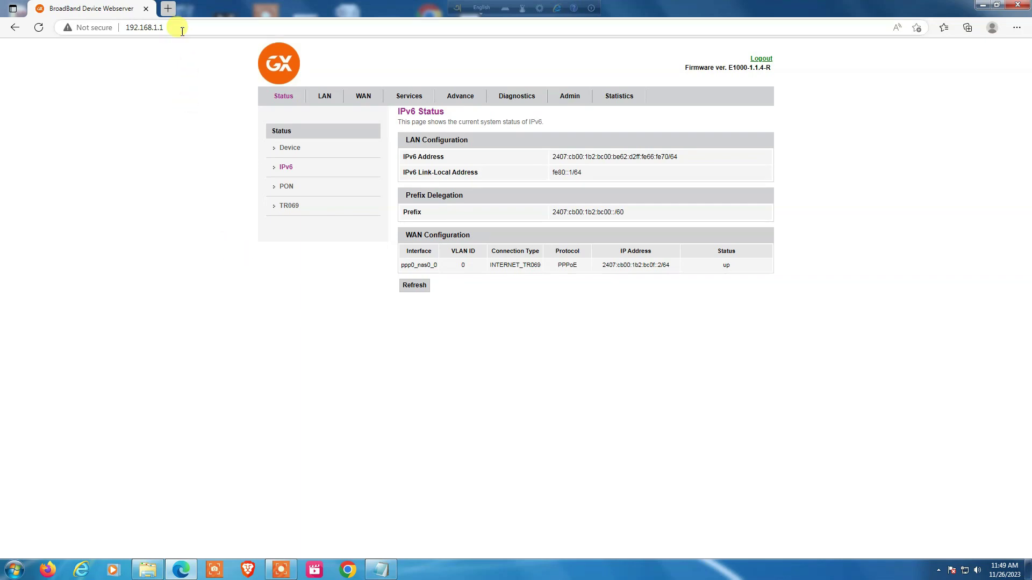
Review the WAN IPv6 address and the delegated prefix in the router's IPv6 status.
{"action": "left_click", "coordinate": [169, 8]}
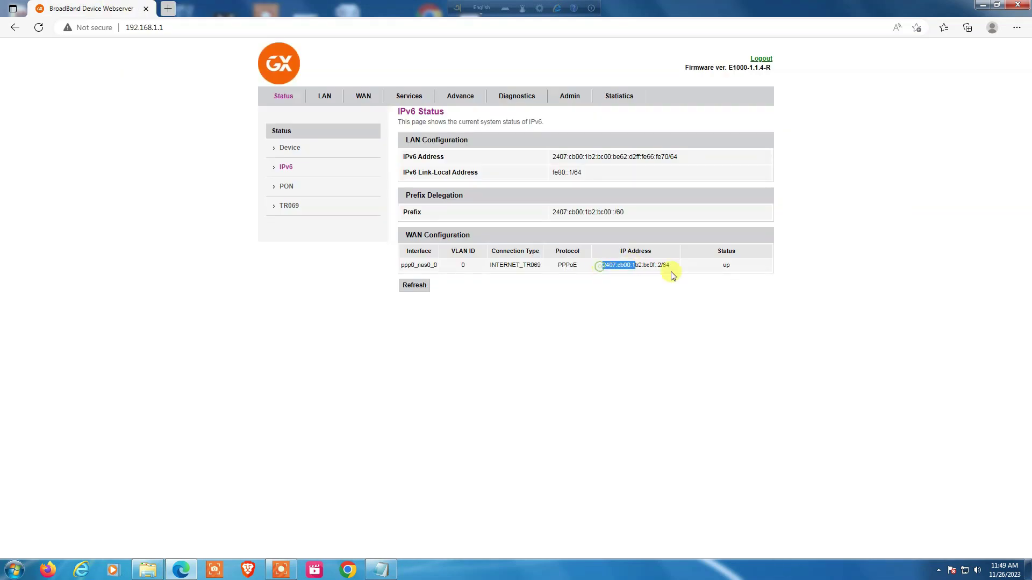
{"action": "left_click_drag", "start_coordinate": [669, 272], "coordinate": [609, 266]}
{"action": "left_click", "coordinate": [648, 296]}
{"action": "left_click", "coordinate": [612, 308]}
{"action": "left_click", "coordinate": [168, 8]}
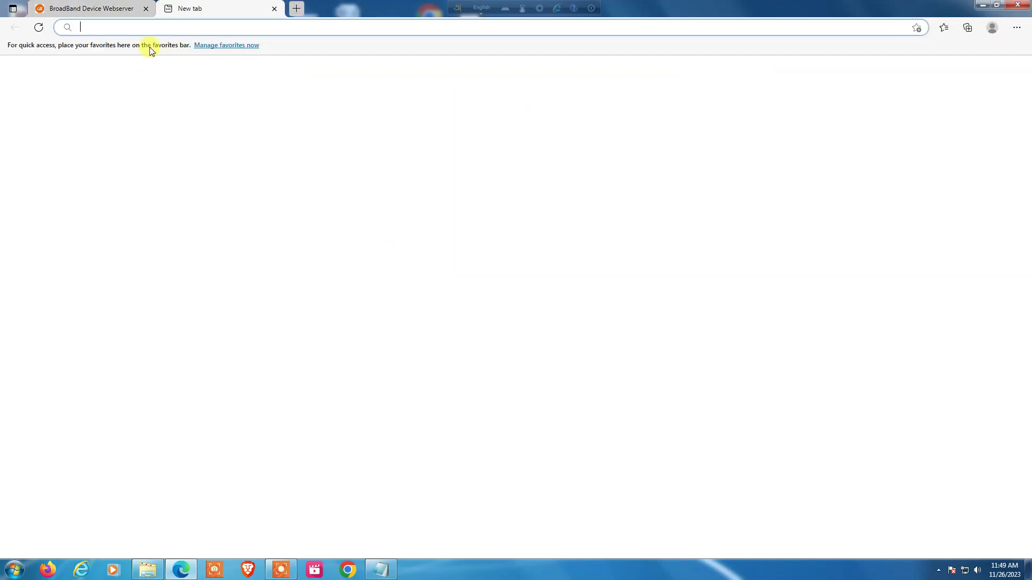
{"action": "left_click", "coordinate": [274, 15]}
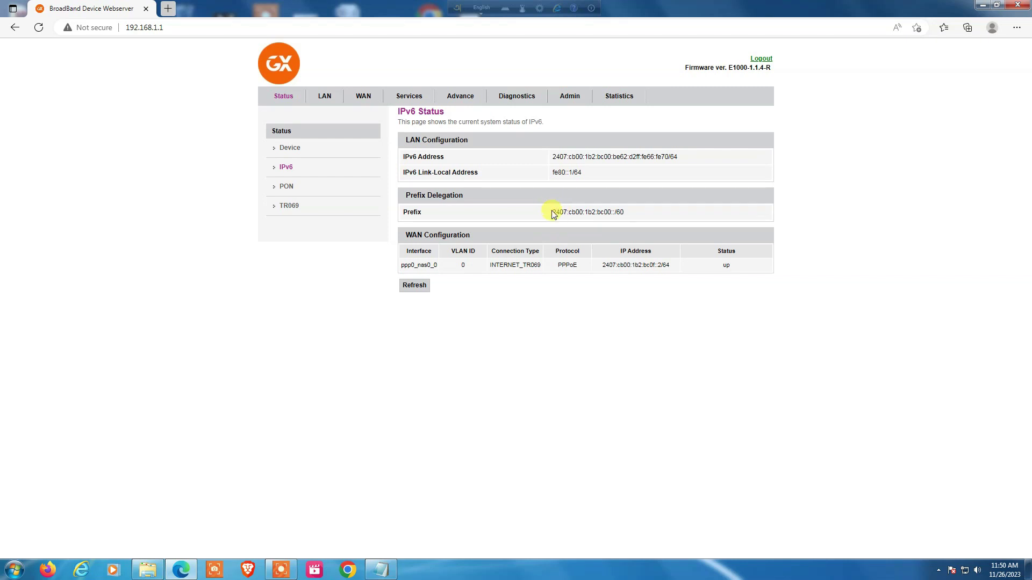
{"action": "left_click_drag", "start_coordinate": [552, 213], "coordinate": [618, 214]}
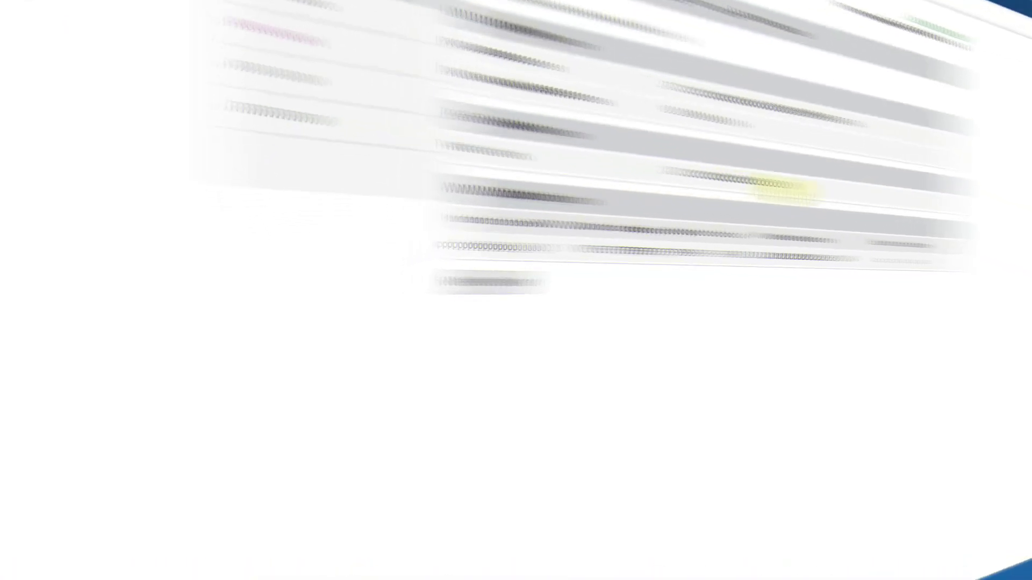